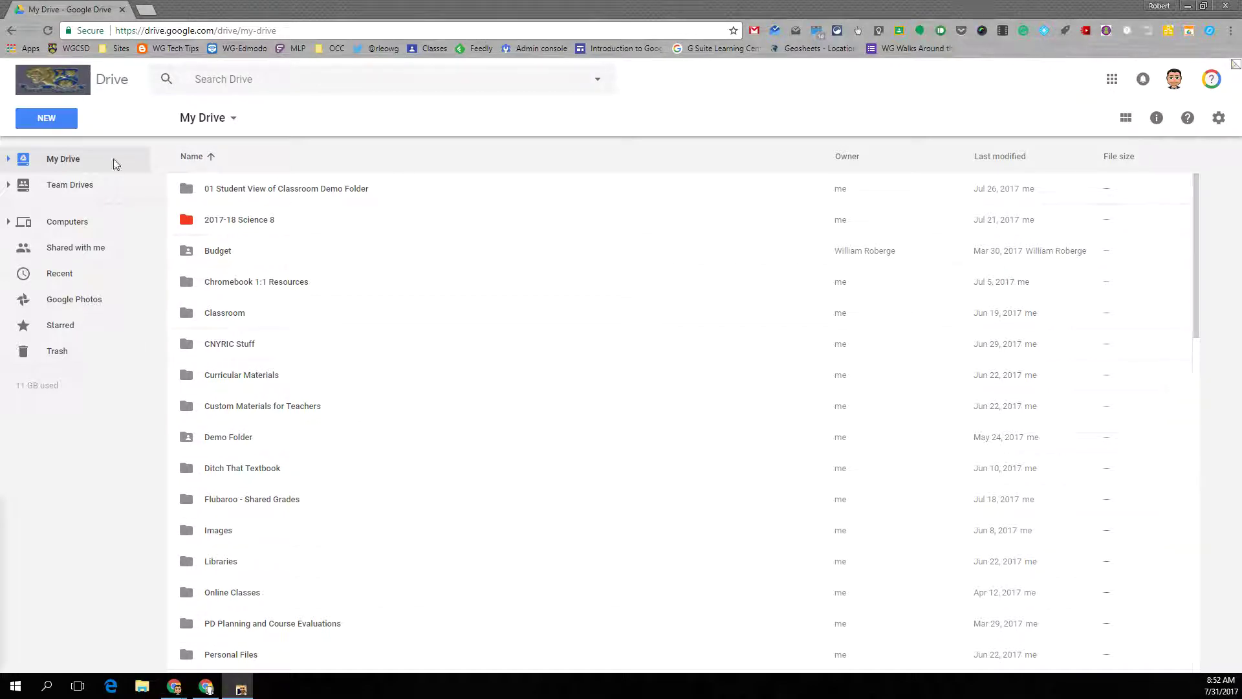
- Create a new blank Google Form in My Drive
{"action": "left_click", "coordinate": [63, 125]}
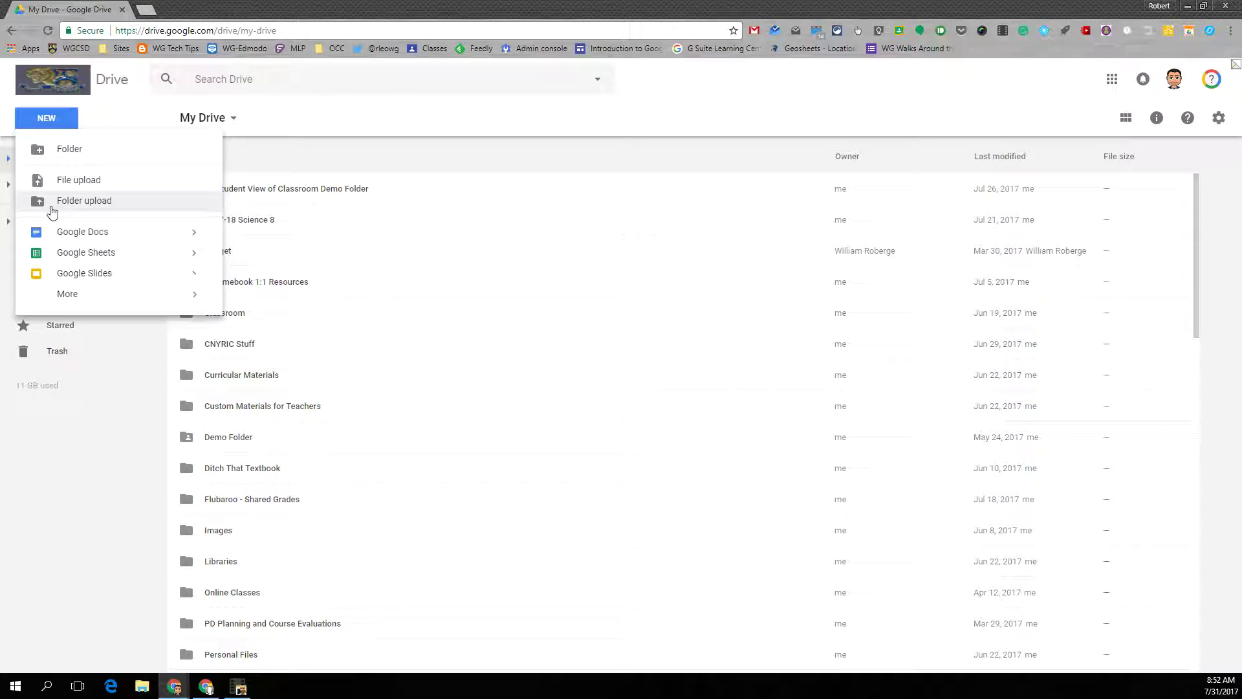
{"action": "mouse_move", "coordinate": [67, 301]}
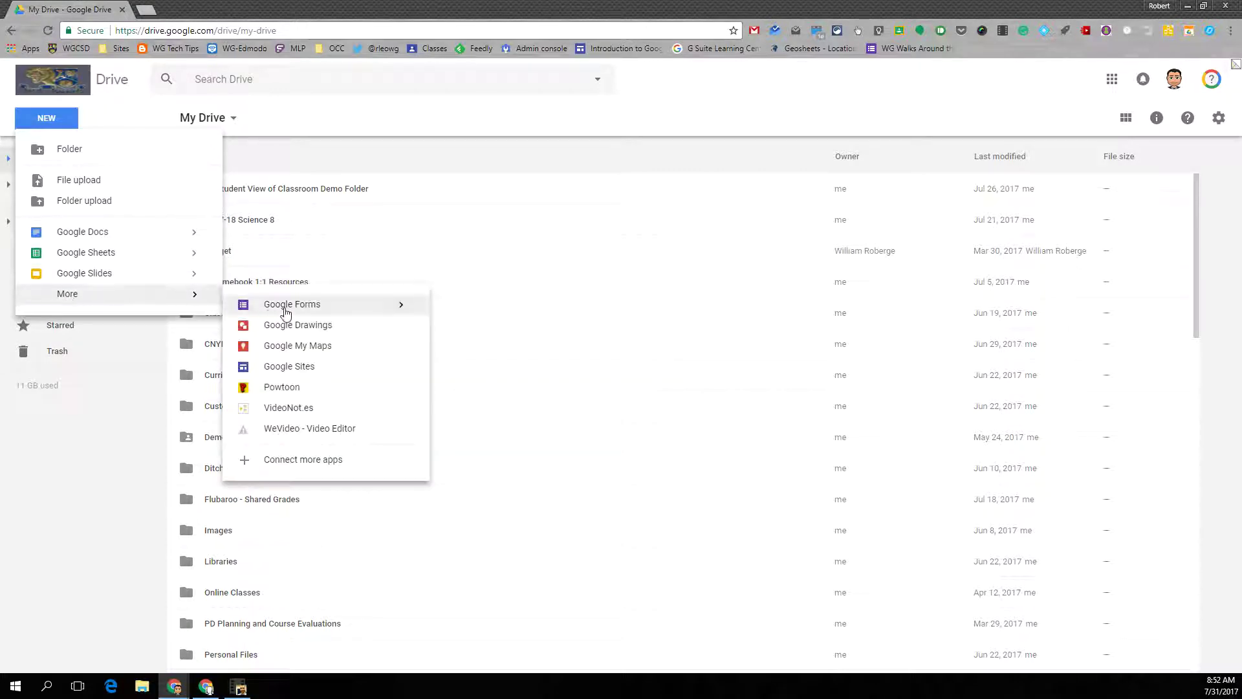
{"action": "left_click", "coordinate": [290, 305]}
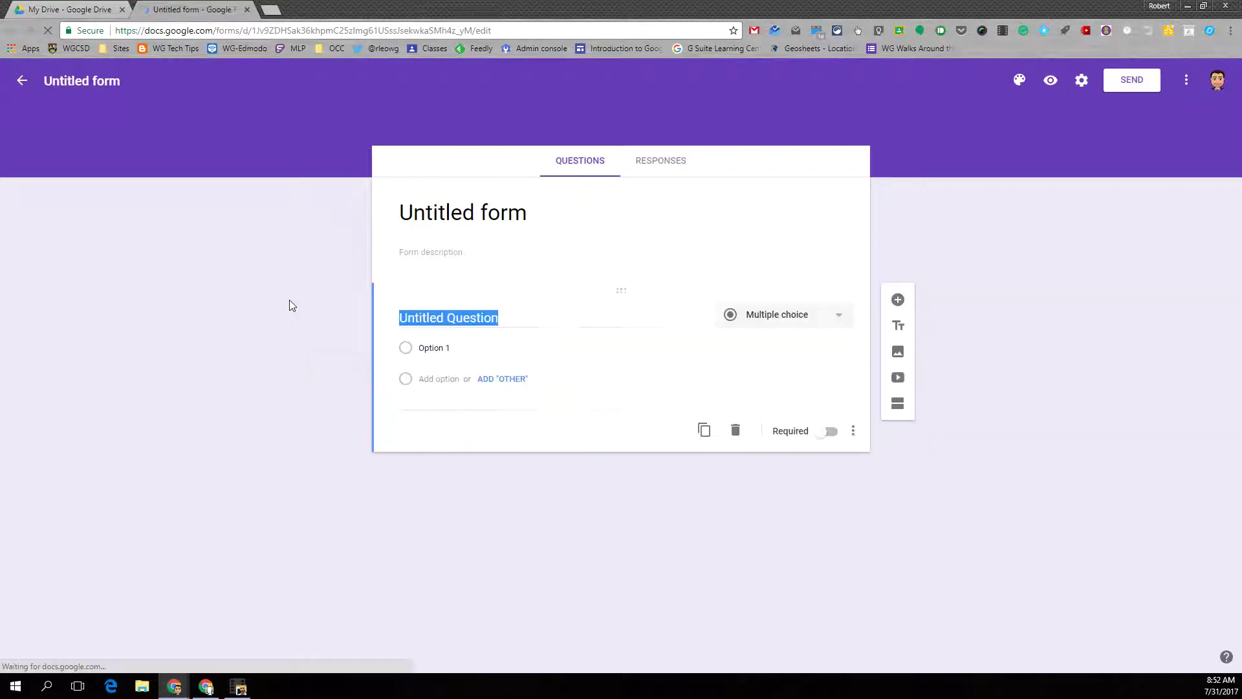
- Set the form's general settings to collect email addresses and limit respondents to 1 response
{"action": "left_click", "coordinate": [1082, 80]}
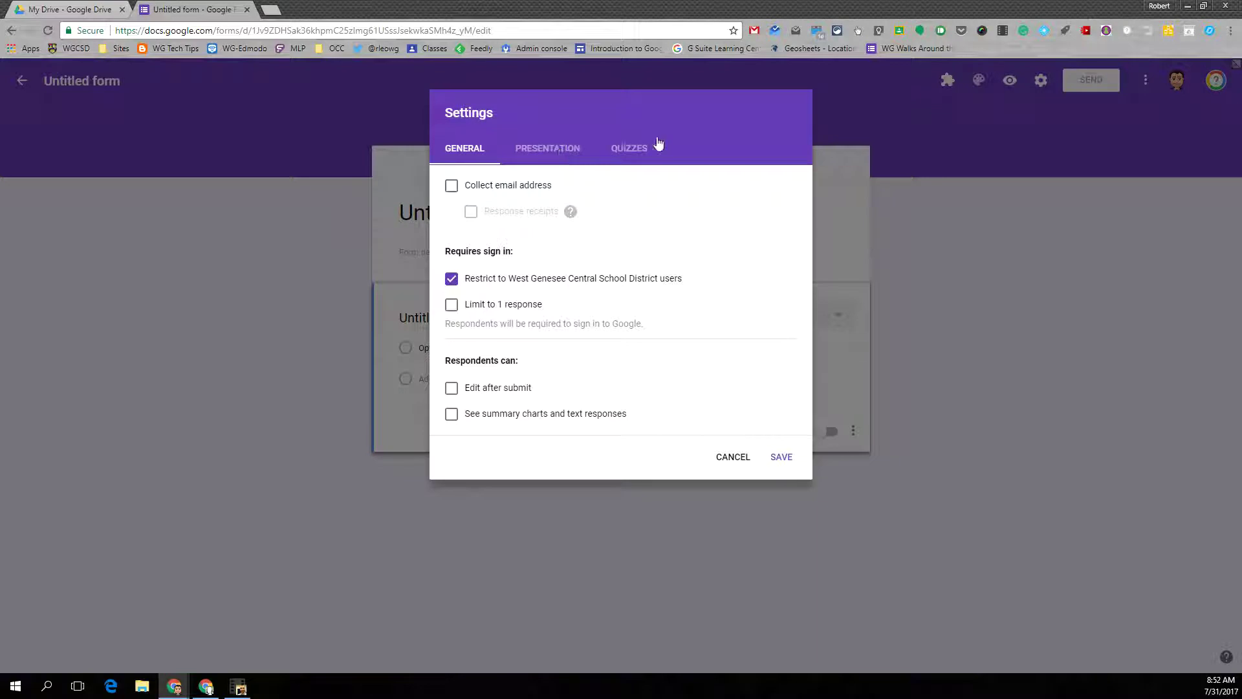
{"action": "left_click", "coordinate": [452, 186]}
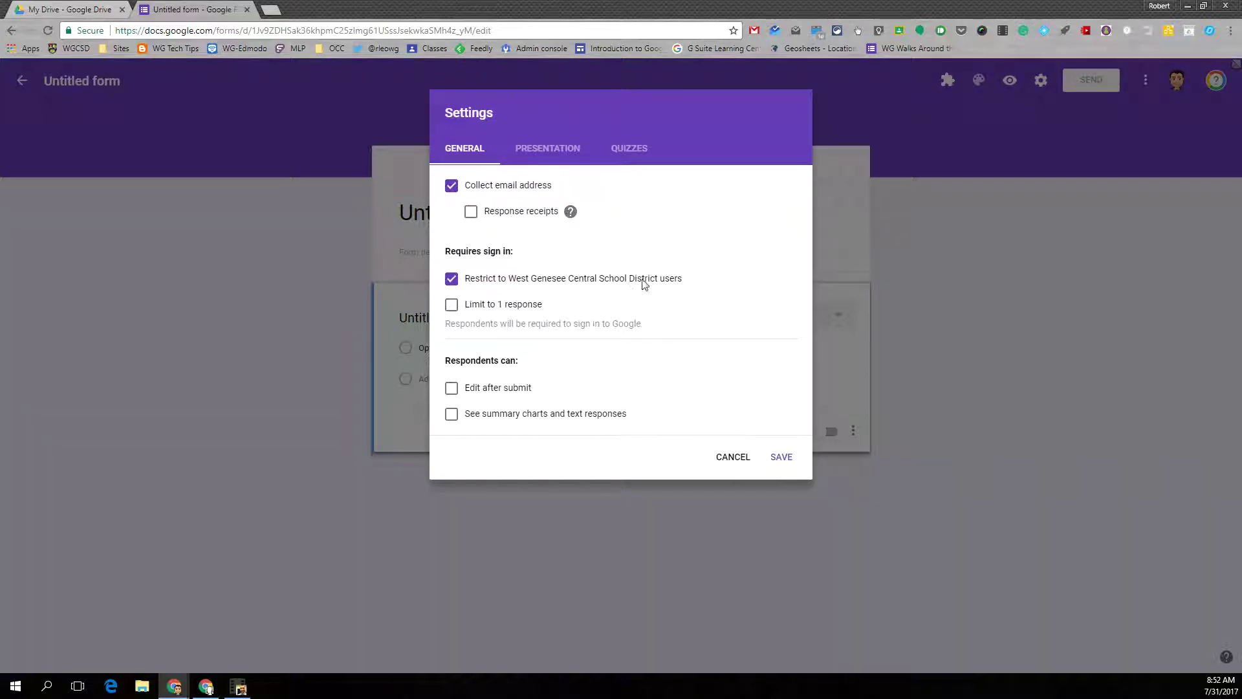
{"action": "left_click", "coordinate": [452, 307]}
- Make the form a quiz that releases grades later, after manual review, and save the settings
{"action": "left_click", "coordinate": [619, 162]}
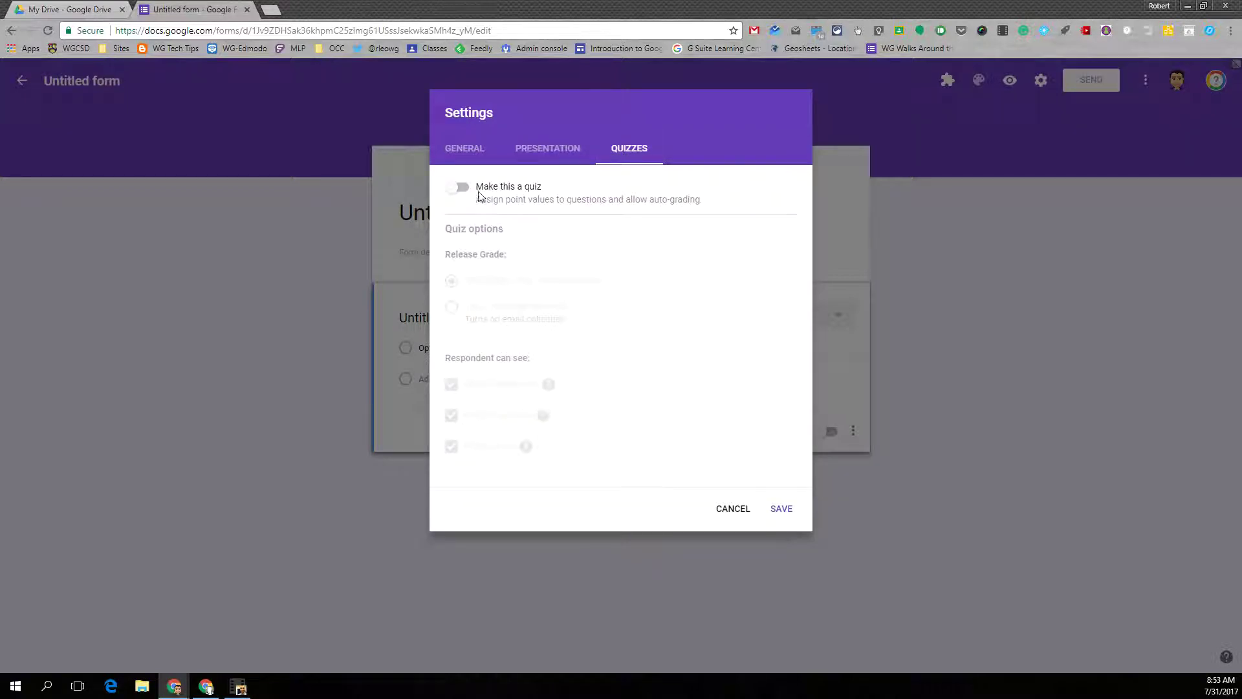
{"action": "left_click", "coordinate": [458, 187]}
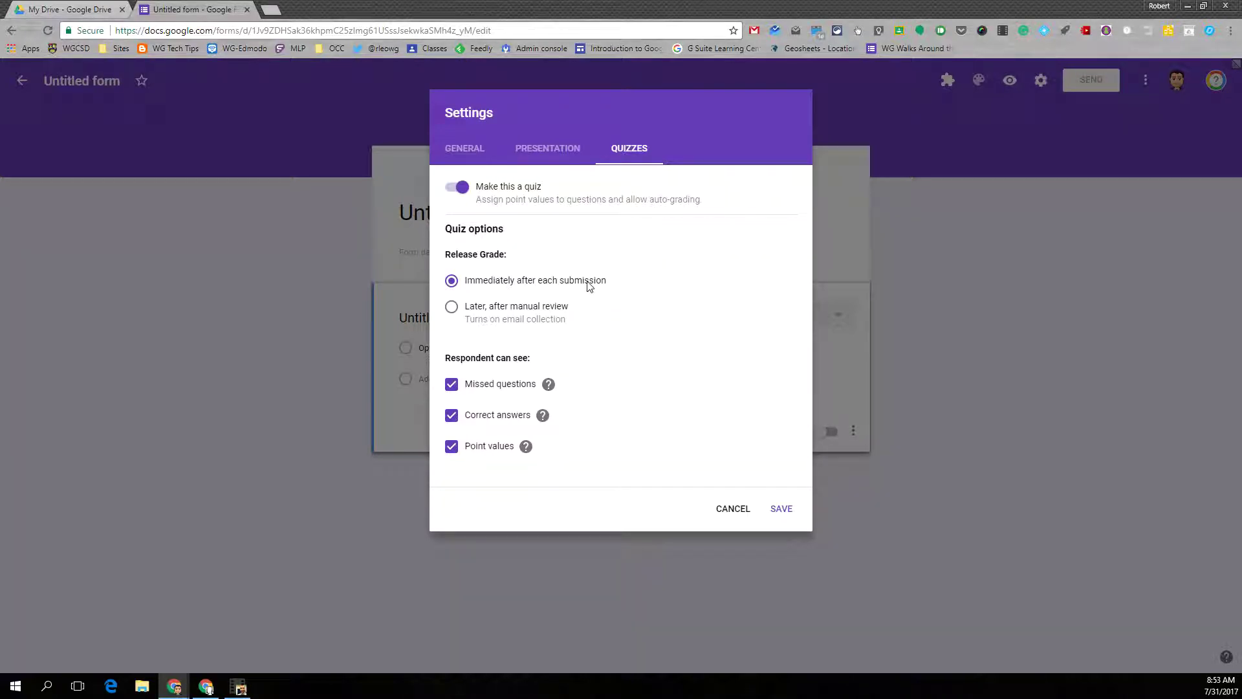
{"action": "left_click", "coordinate": [451, 307]}
{"action": "left_click", "coordinate": [451, 281]}
{"action": "left_click", "coordinate": [452, 308]}
{"action": "left_click", "coordinate": [784, 509]}
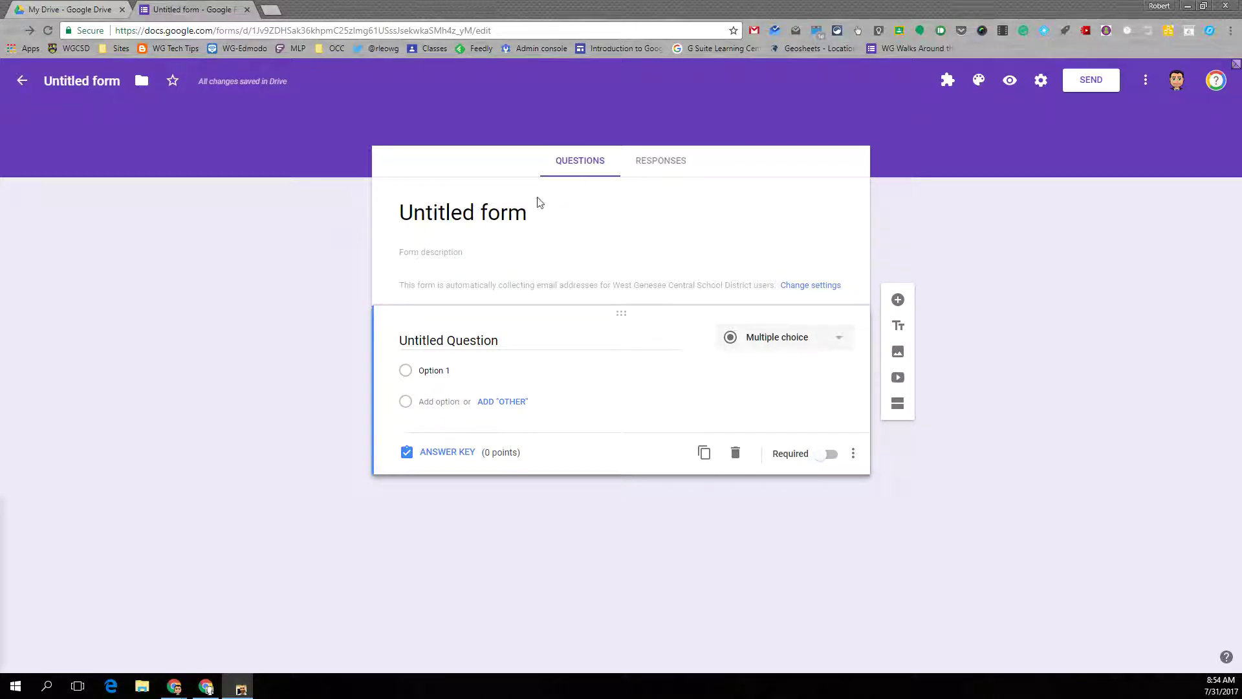
- Title the form "Global History: Chapter 15 Quiz"
{"action": "left_click", "coordinate": [509, 216]}
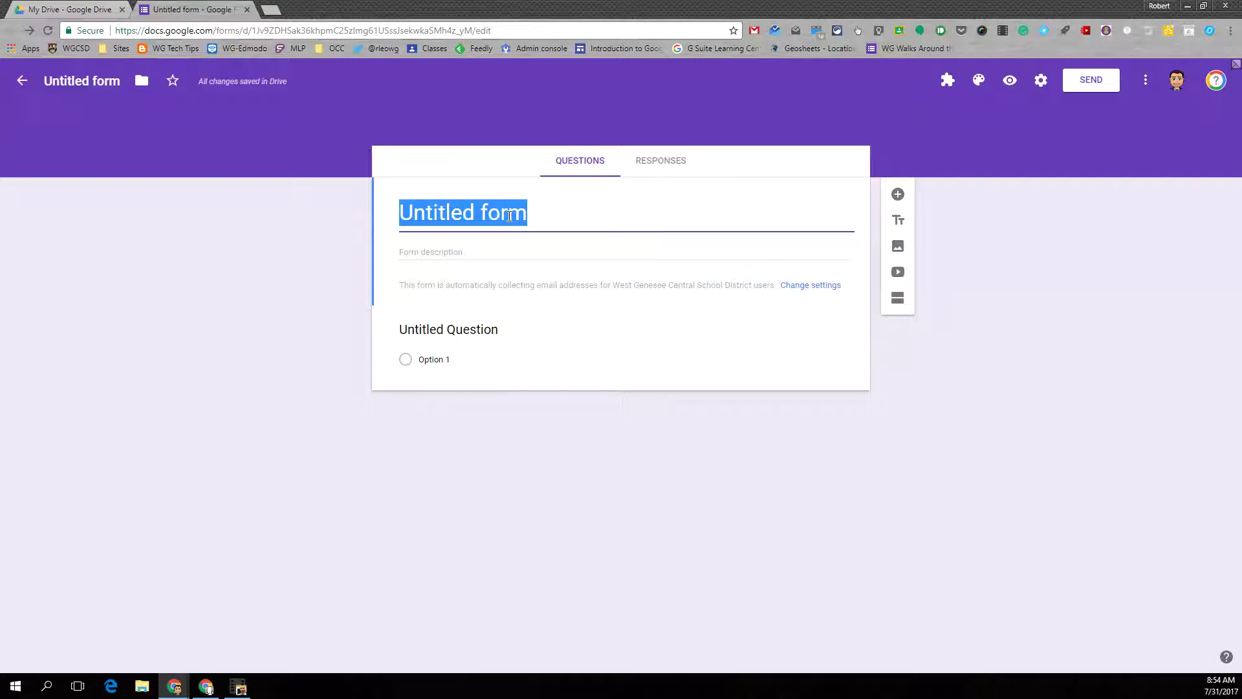
{"action": "type", "text": "Global H"}
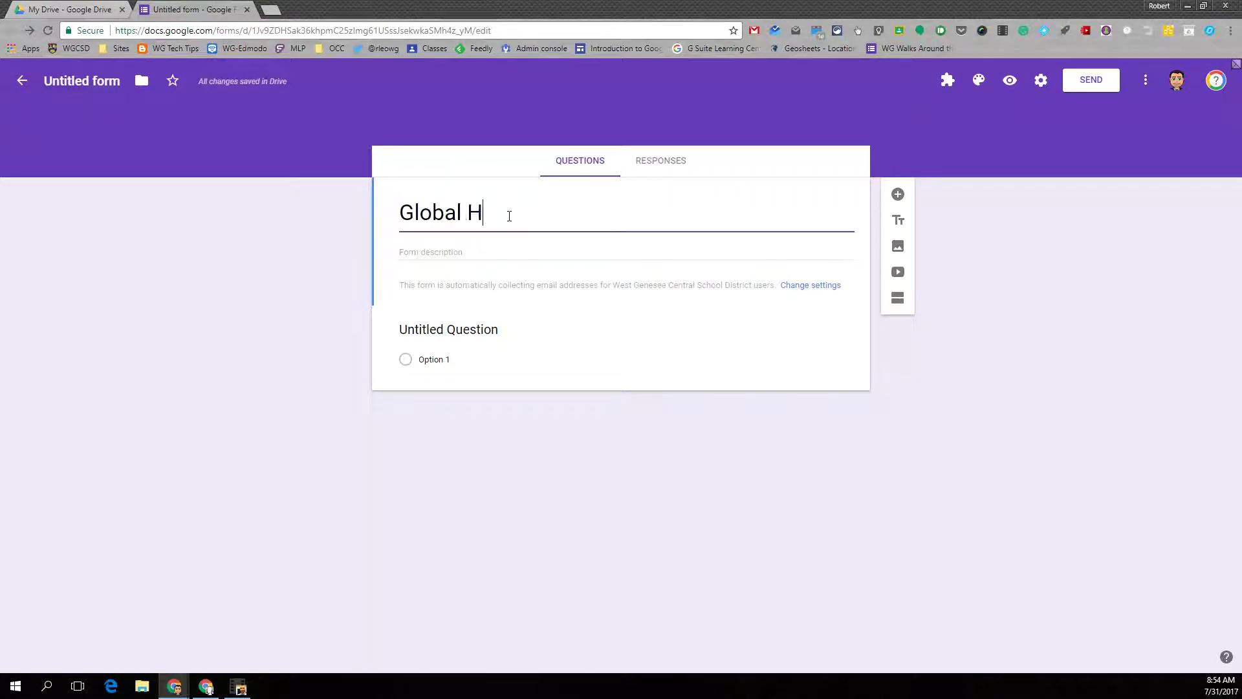
{"action": "type", "text": "istory: Chapter"}
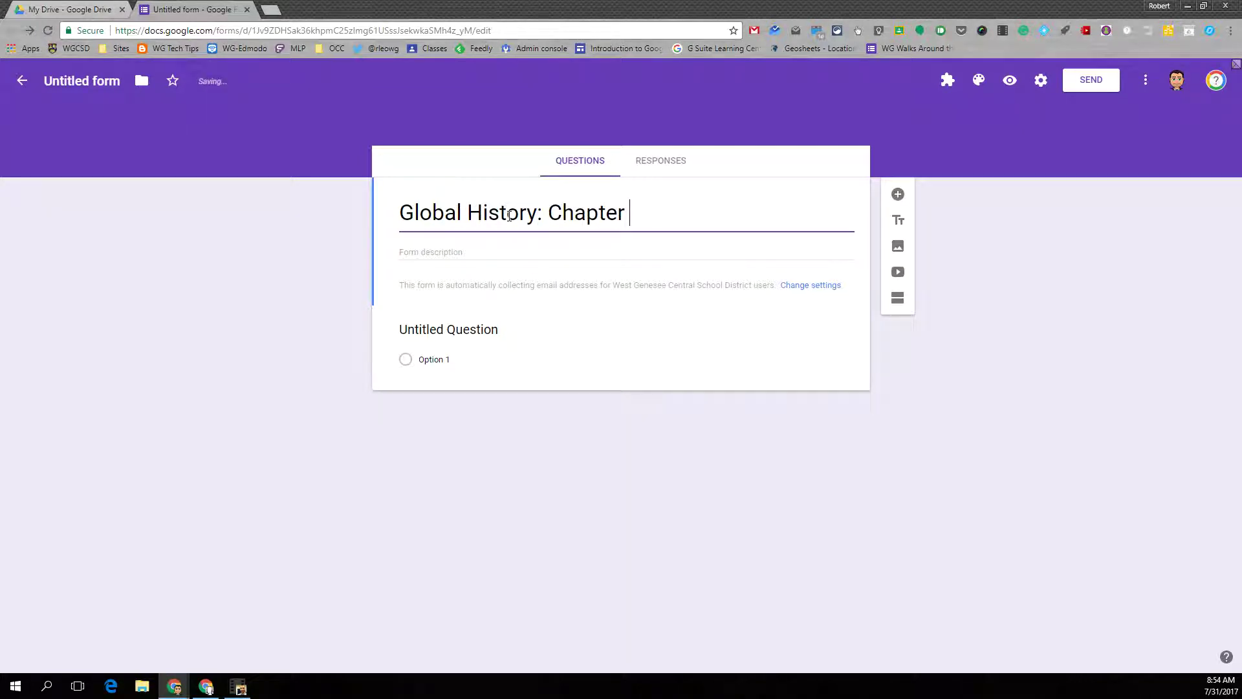
{"action": "type", "text": " 15 Quiz"}
- Add the description "Please select the best answer for each question." and name the file "Global History: Chapter 15 Quiz"
{"action": "left_click", "coordinate": [437, 252]}
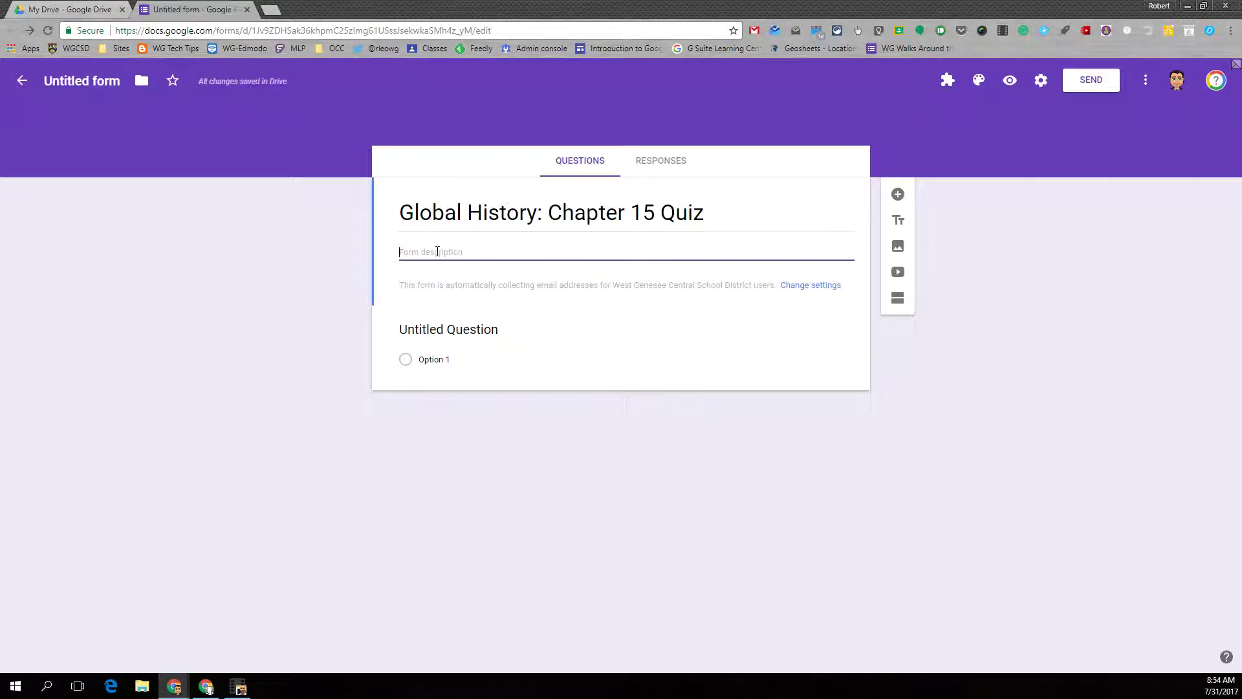
{"action": "type", "text": "Flease select the best ansswer for each question."}
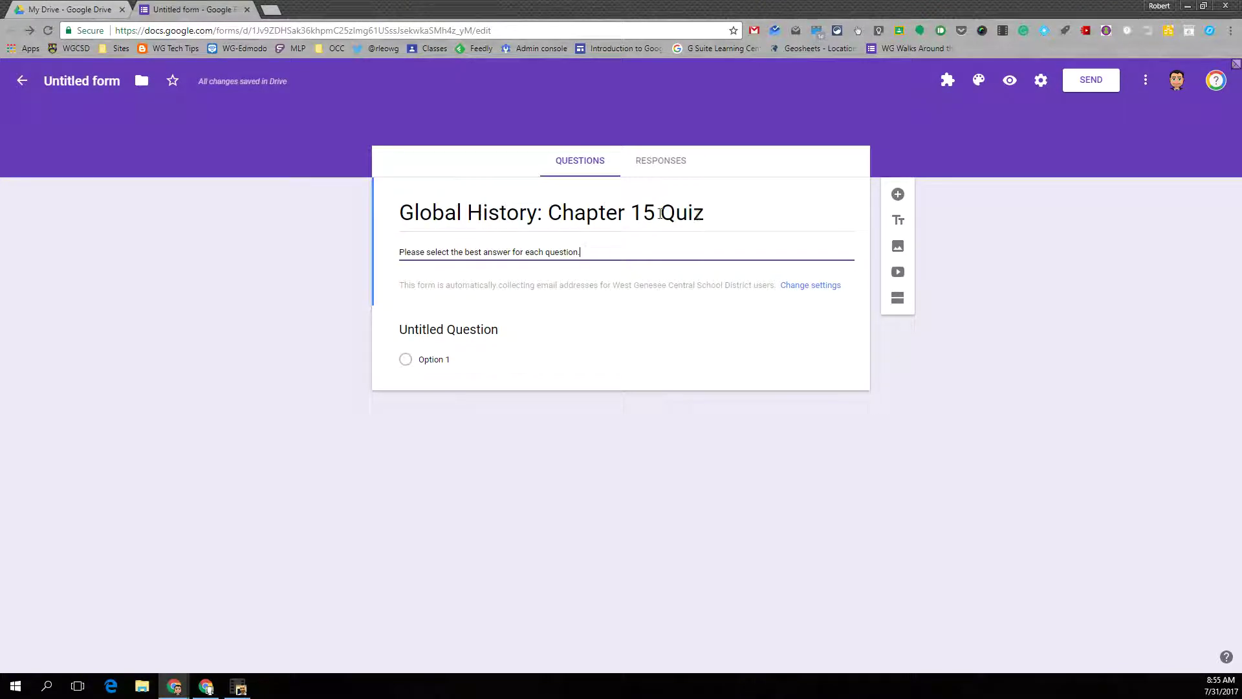
{"action": "left_click", "coordinate": [114, 82]}
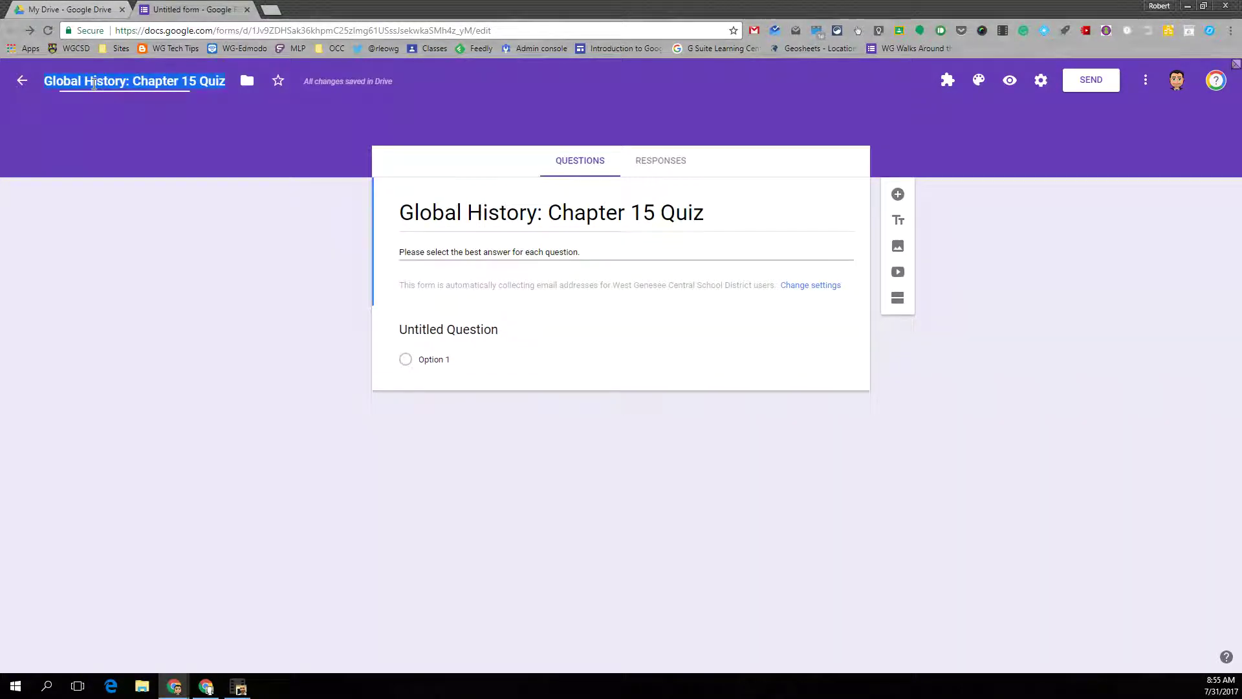
{"action": "left_click", "coordinate": [218, 155]}
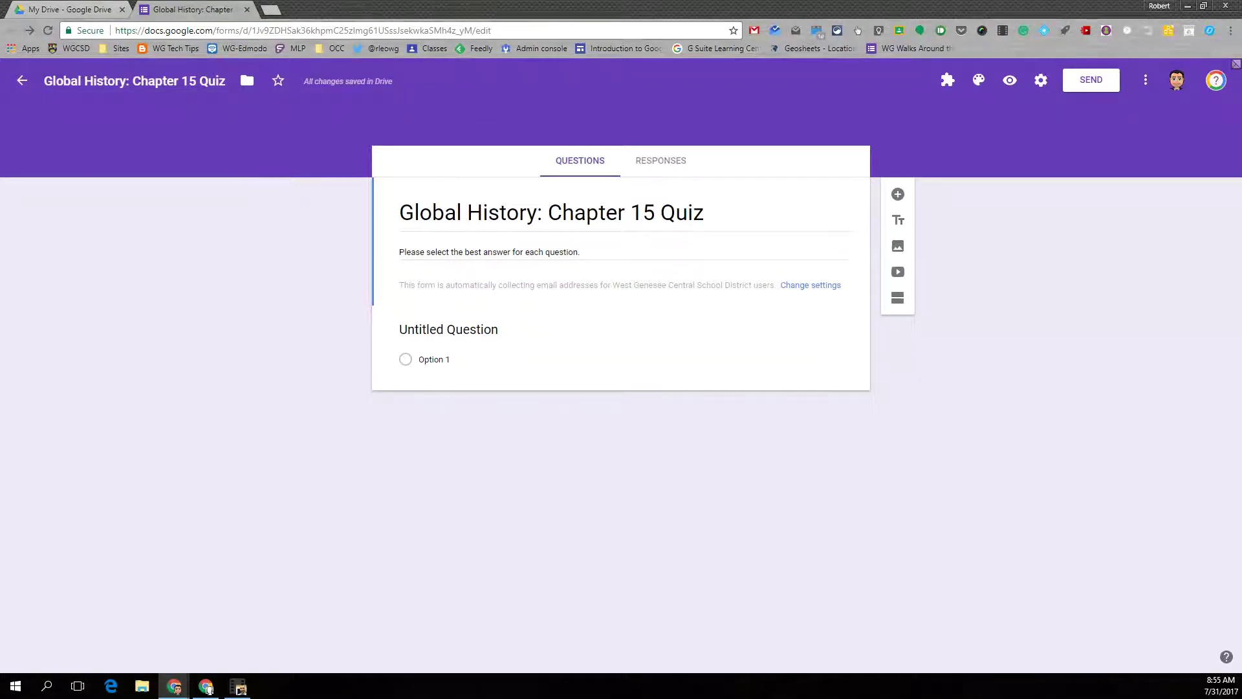
- Write the first question, "The Columbian Exchange involved the exchange of plants, animals, and diseases across which three regions?", with four answer options
{"action": "left_click", "coordinate": [448, 329]}
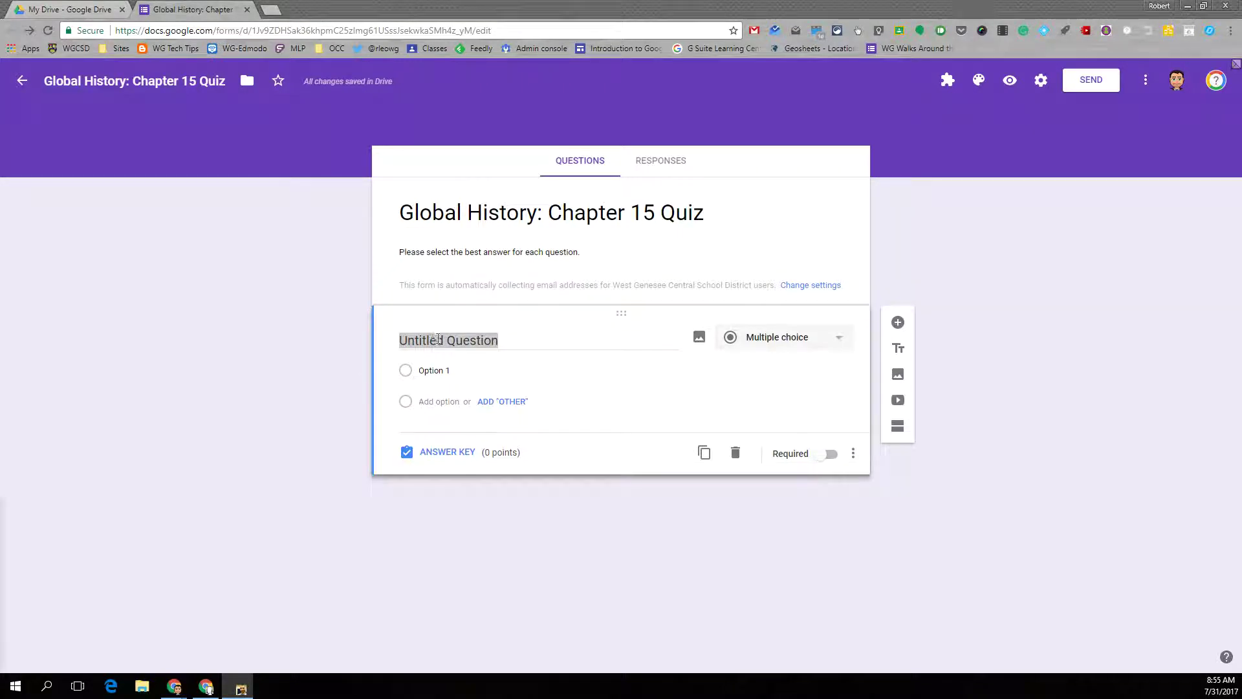
{"action": "left_click", "coordinate": [494, 340]}
{"action": "type", "text": "The Columbian Exchange involved the exchange of plants, animals, and diseases across which three regions?"}
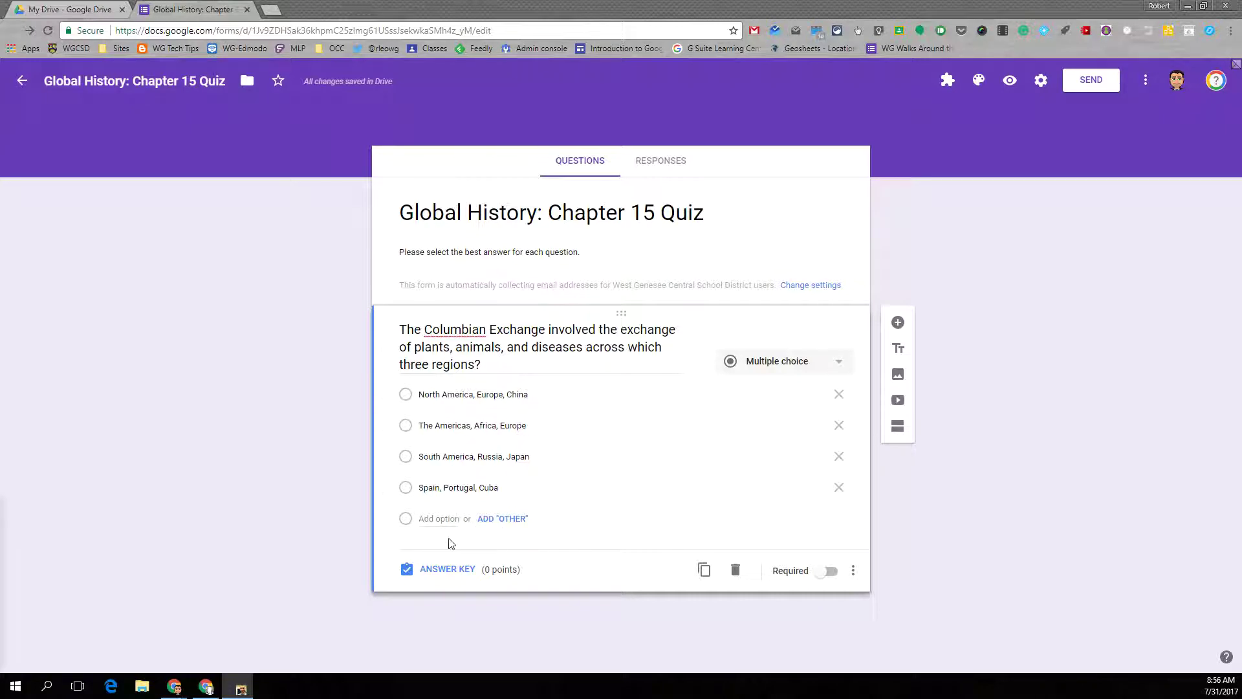
{"action": "left_click", "coordinate": [502, 519]}
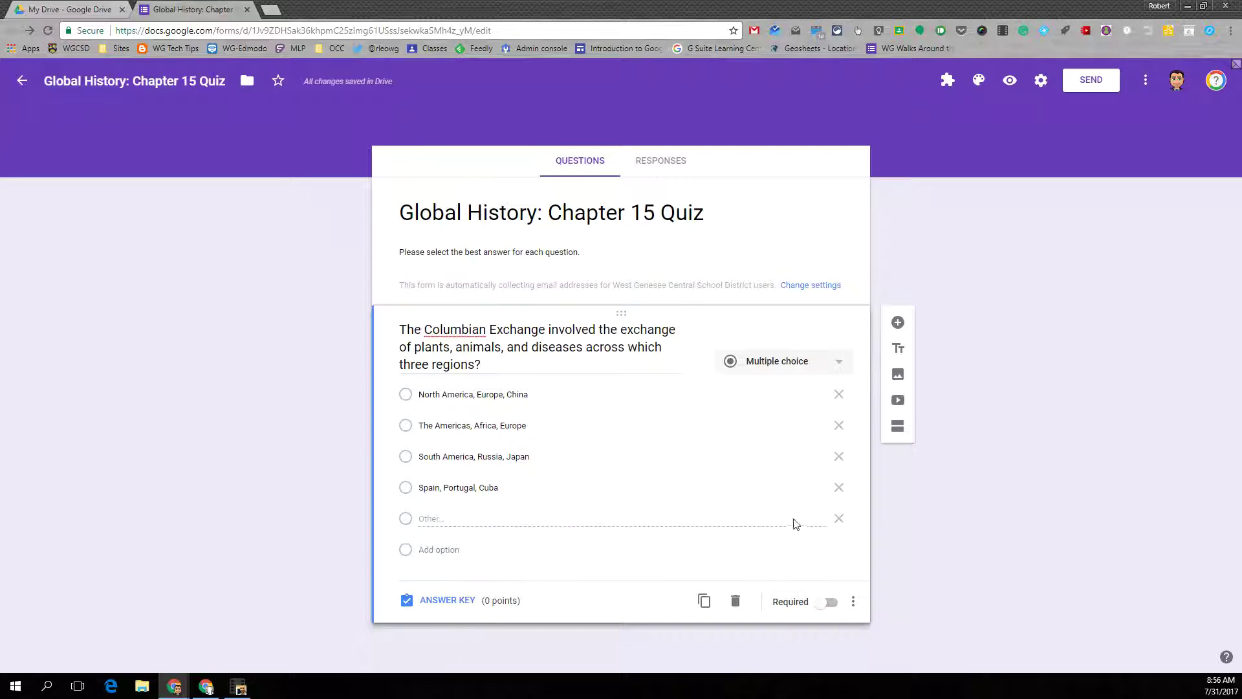
{"action": "left_click", "coordinate": [839, 522]}
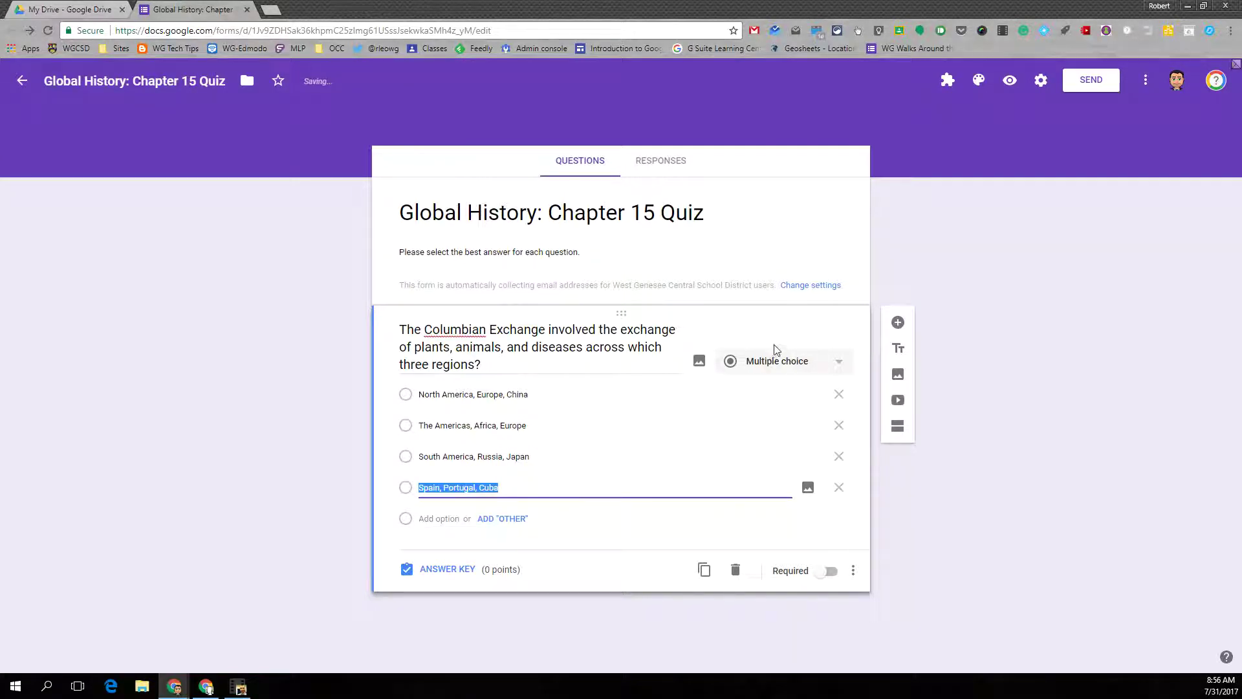
- Mark "The Americas, Africa, Europe" as the first question's correct answer, worth 1 point, and make the question required
{"action": "left_click", "coordinate": [448, 569]}
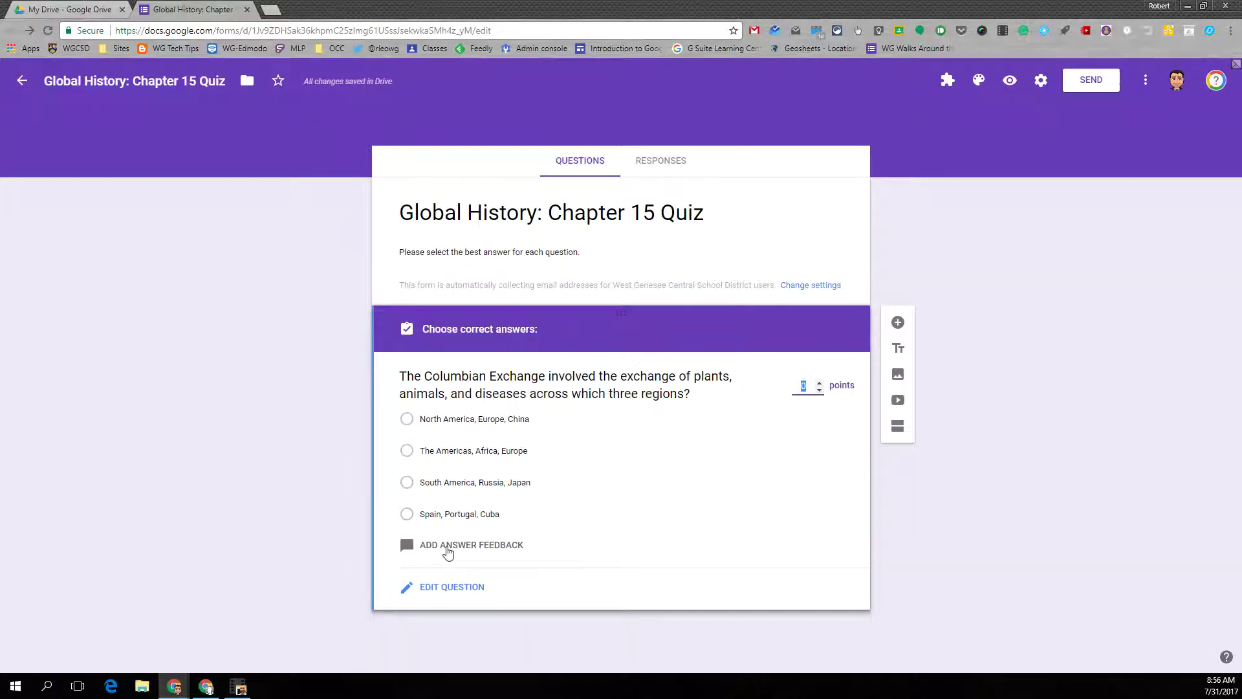
{"action": "left_click", "coordinate": [407, 451]}
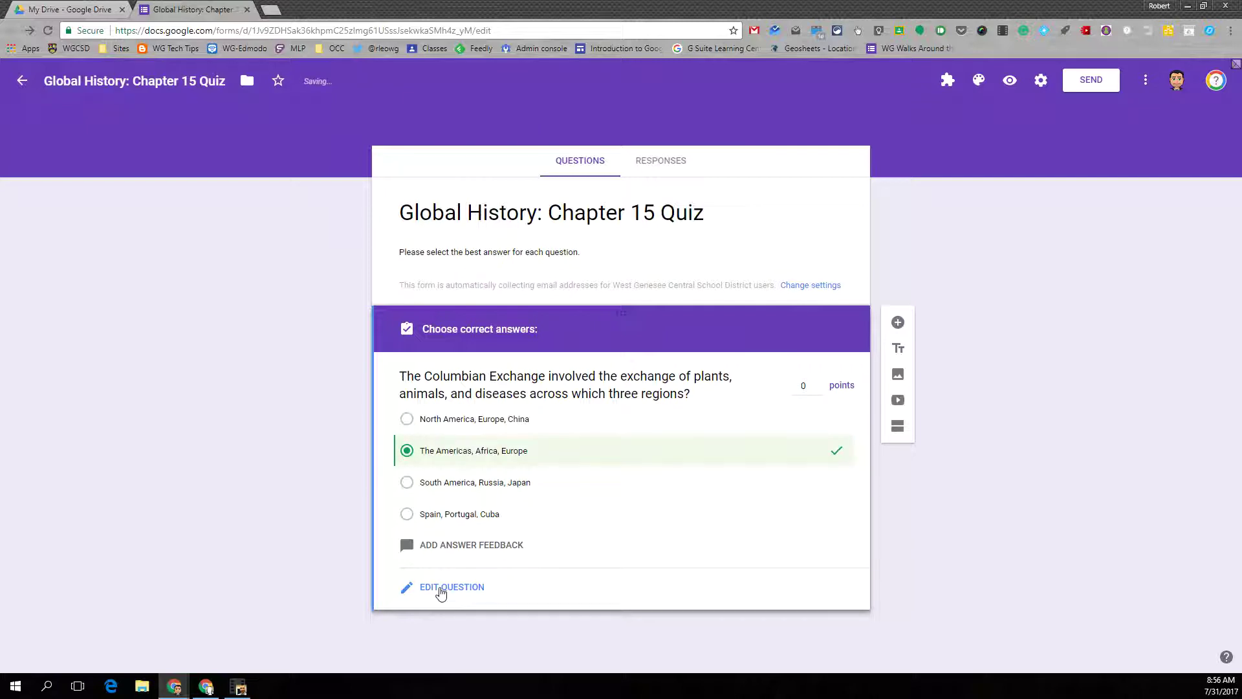
{"action": "left_click", "coordinate": [440, 590]}
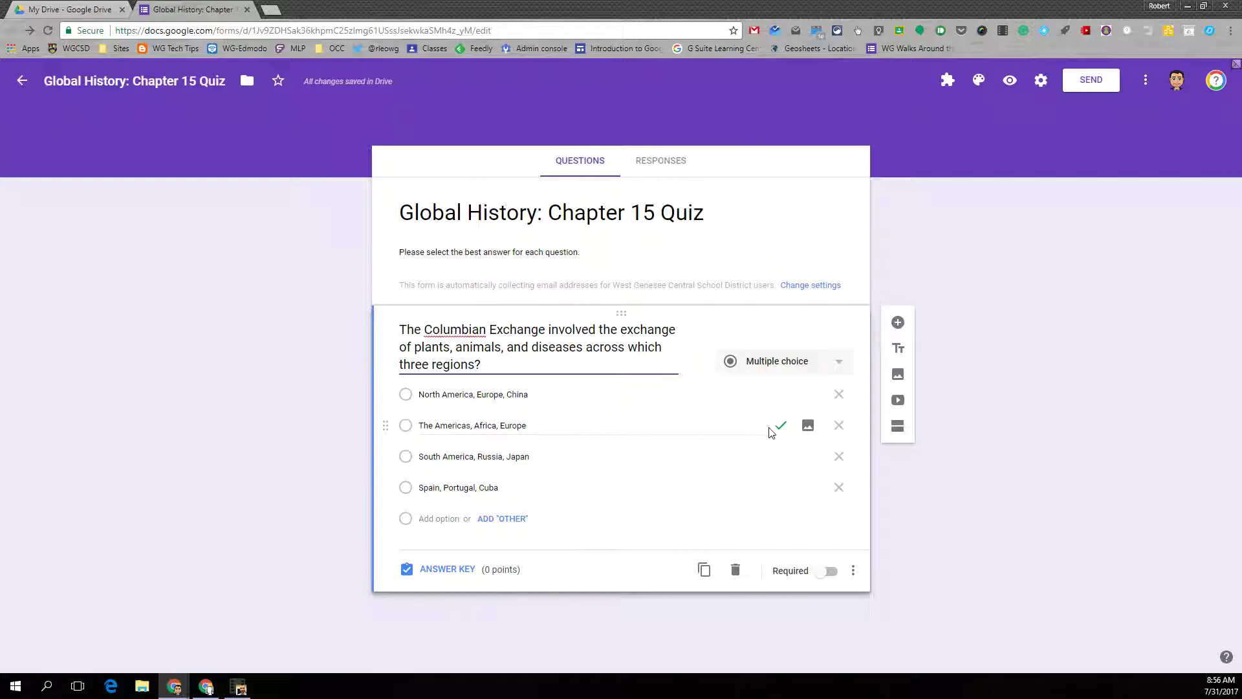
{"action": "left_click", "coordinate": [465, 570]}
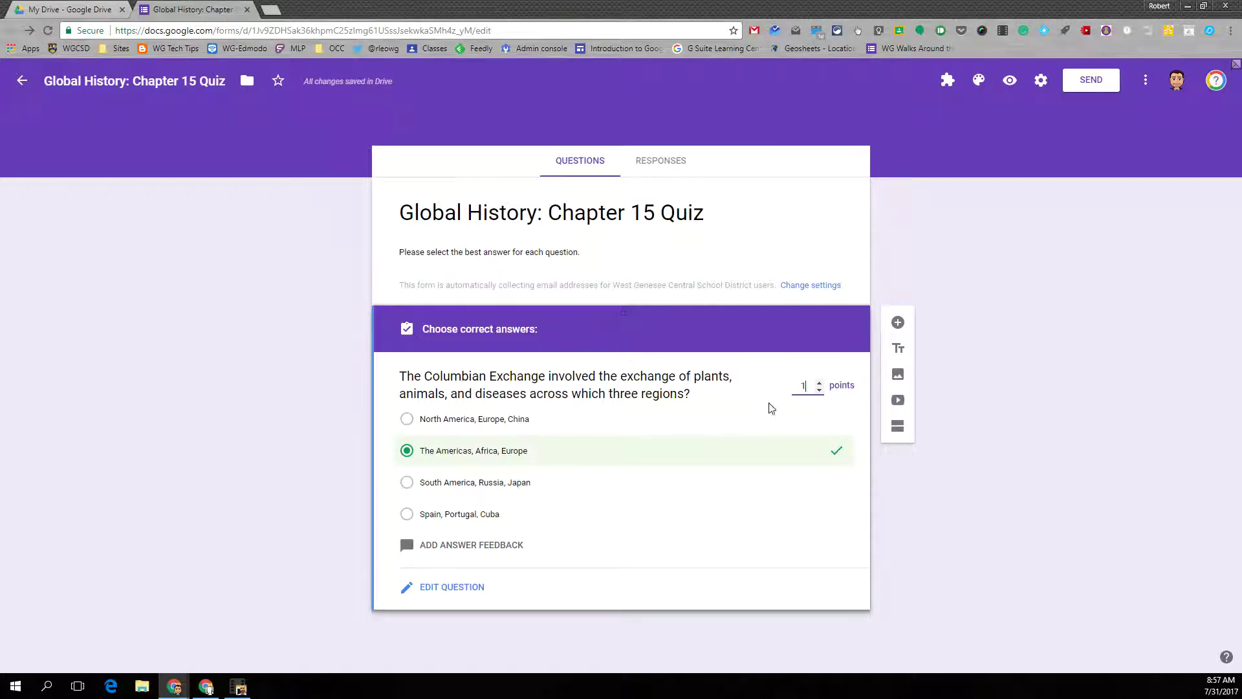
{"action": "left_click", "coordinate": [440, 589]}
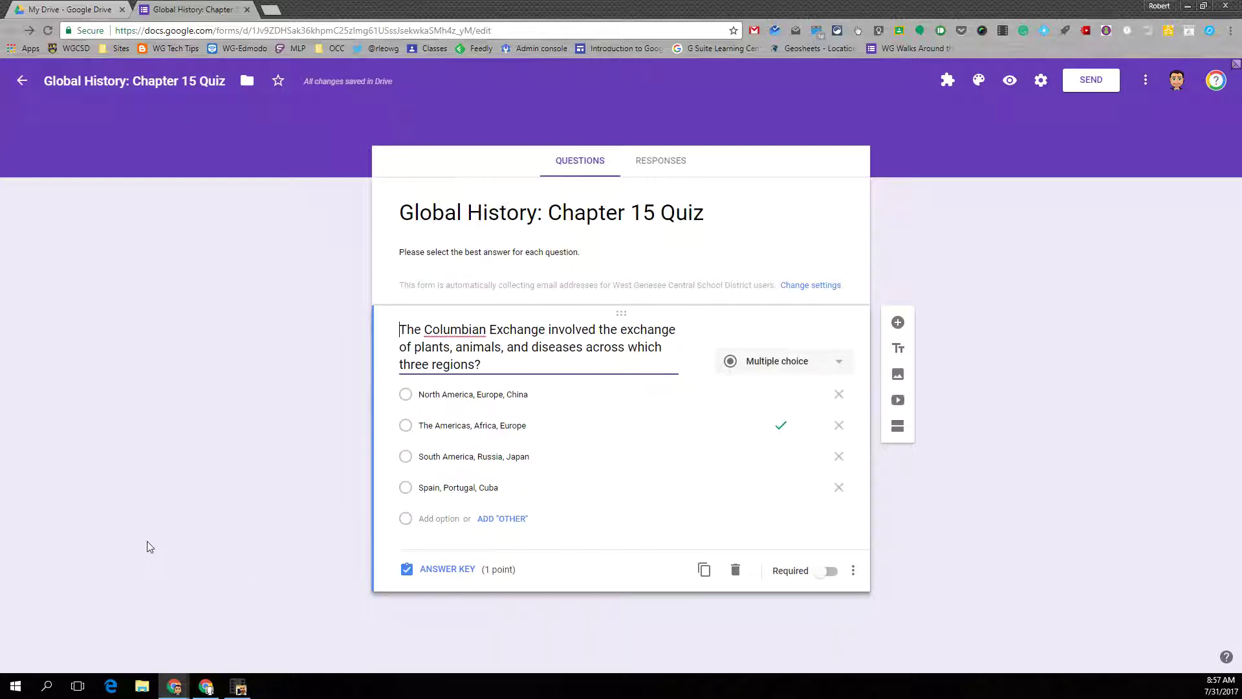
{"action": "left_click", "coordinate": [827, 571]}
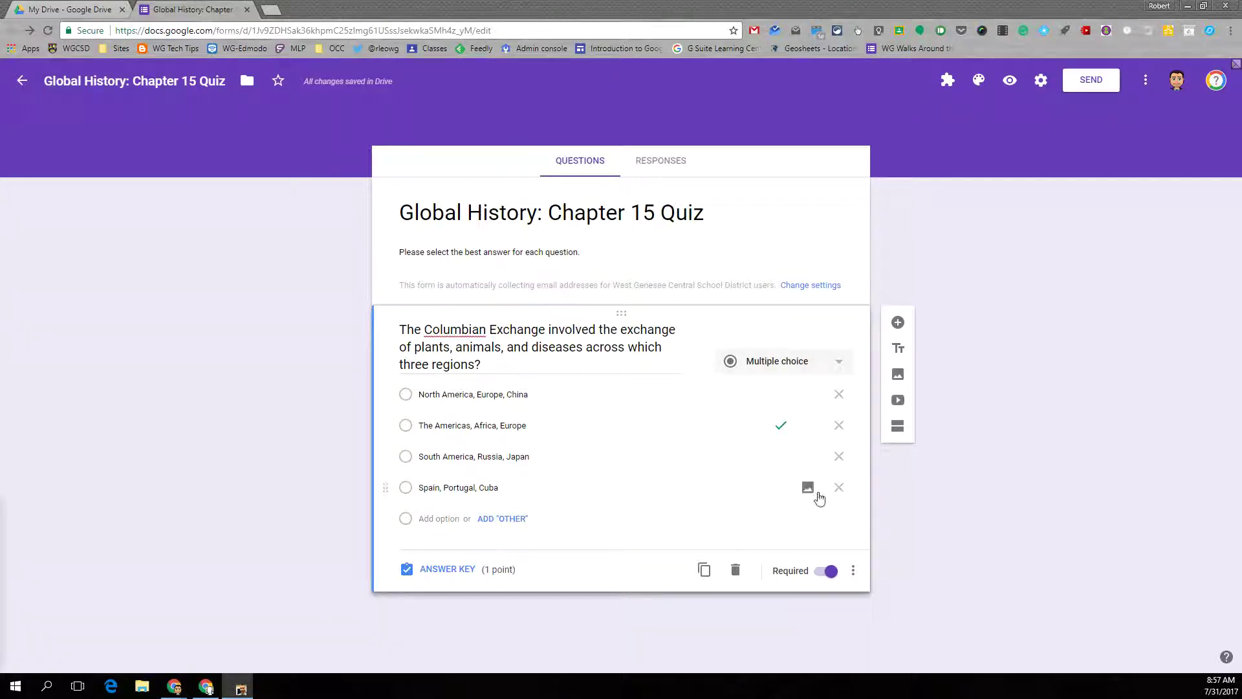
- Add the question "The Tokugawa Shoguns closed Japan to western merchants with the exception of which country?" with options Spain, Portugal, Netherlands, Britain
{"action": "left_click", "coordinate": [902, 324]}
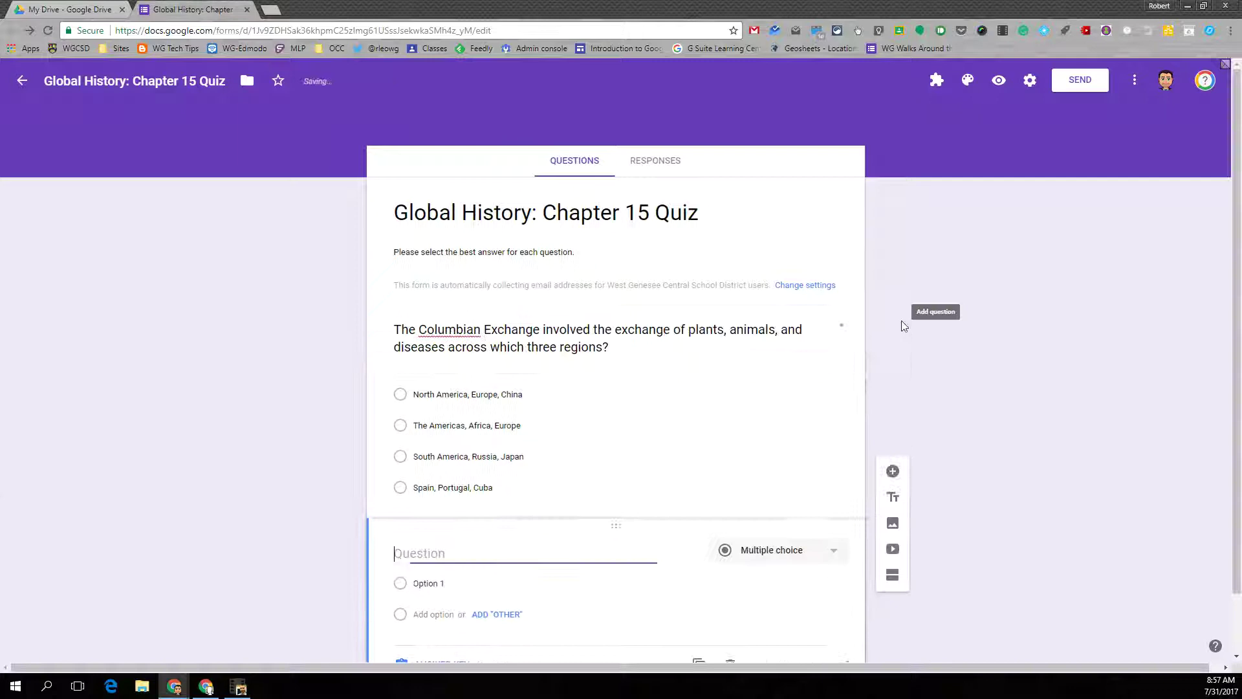
{"action": "type", "text": "The Tokugawa Shoguns closed Japan to western merchants with the exception of which country?"}
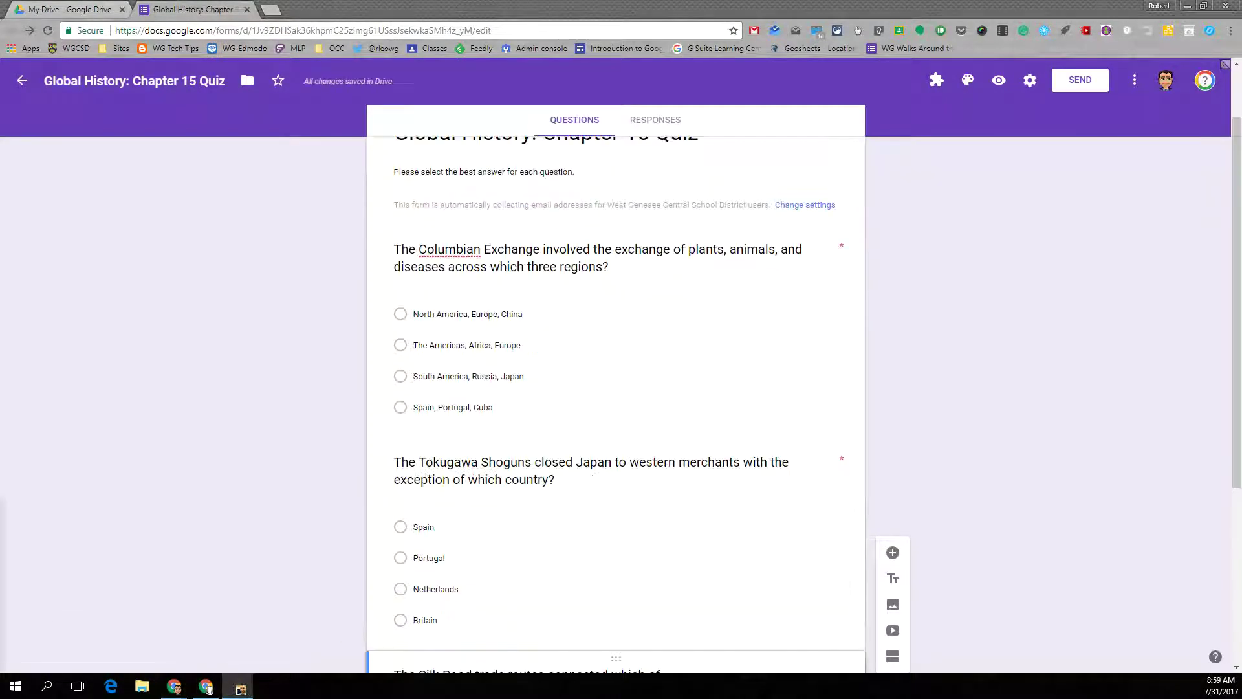
- Enter incorrect-answer feedback for the Tokugawa question: "The Dutch were allowed at the port of Nagasaki once per year on Christmas."
{"action": "scroll", "coordinate": [654, 471], "scroll_direction": "down", "scroll_amount": 1}
{"action": "left_click", "coordinate": [645, 476]}
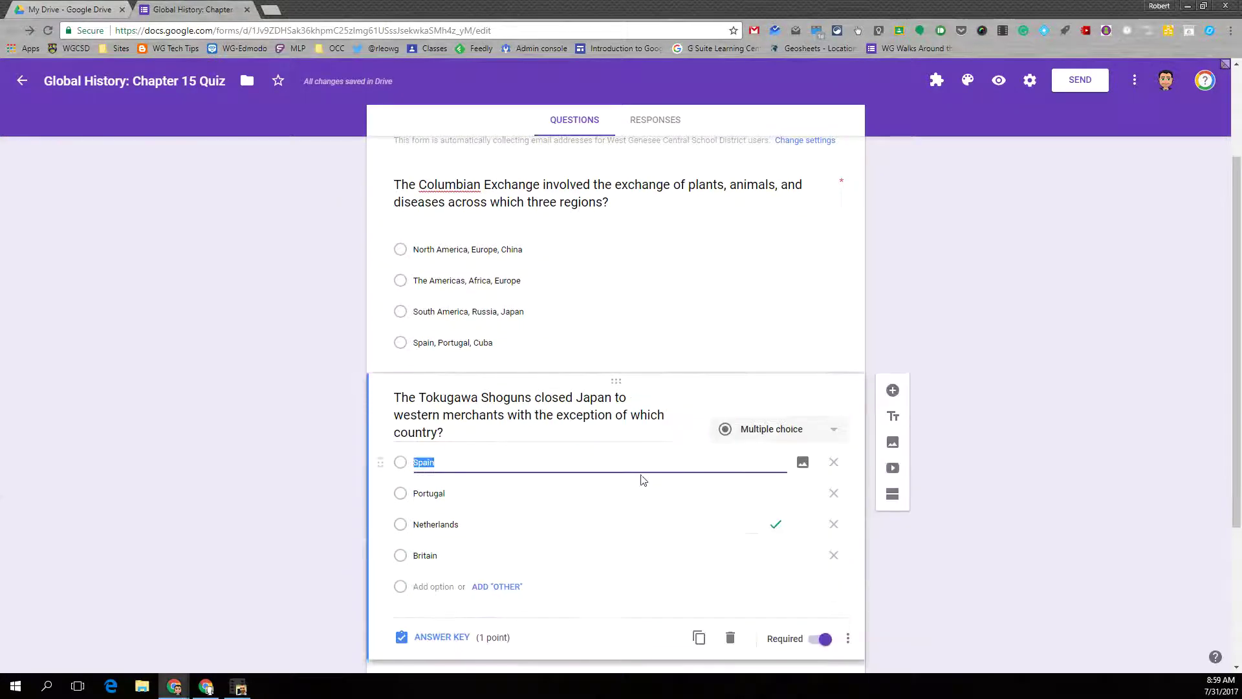
{"action": "left_click", "coordinate": [462, 637]}
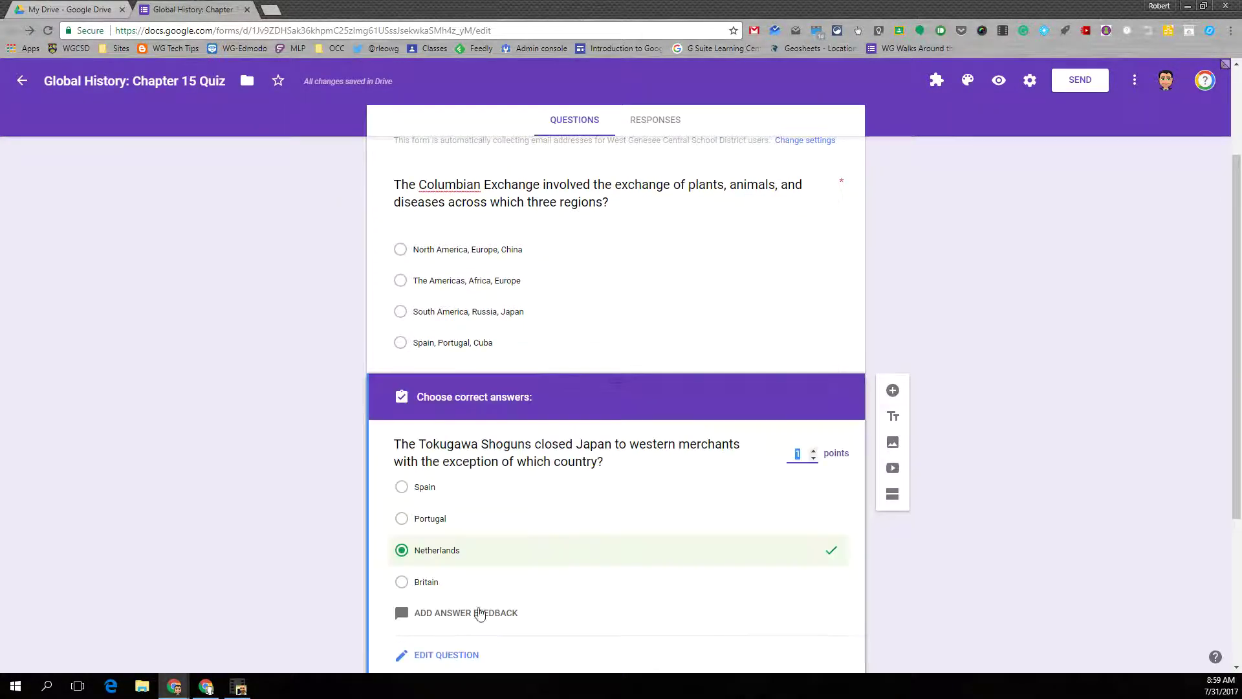
{"action": "scroll", "coordinate": [456, 616], "scroll_direction": "down", "scroll_amount": 3}
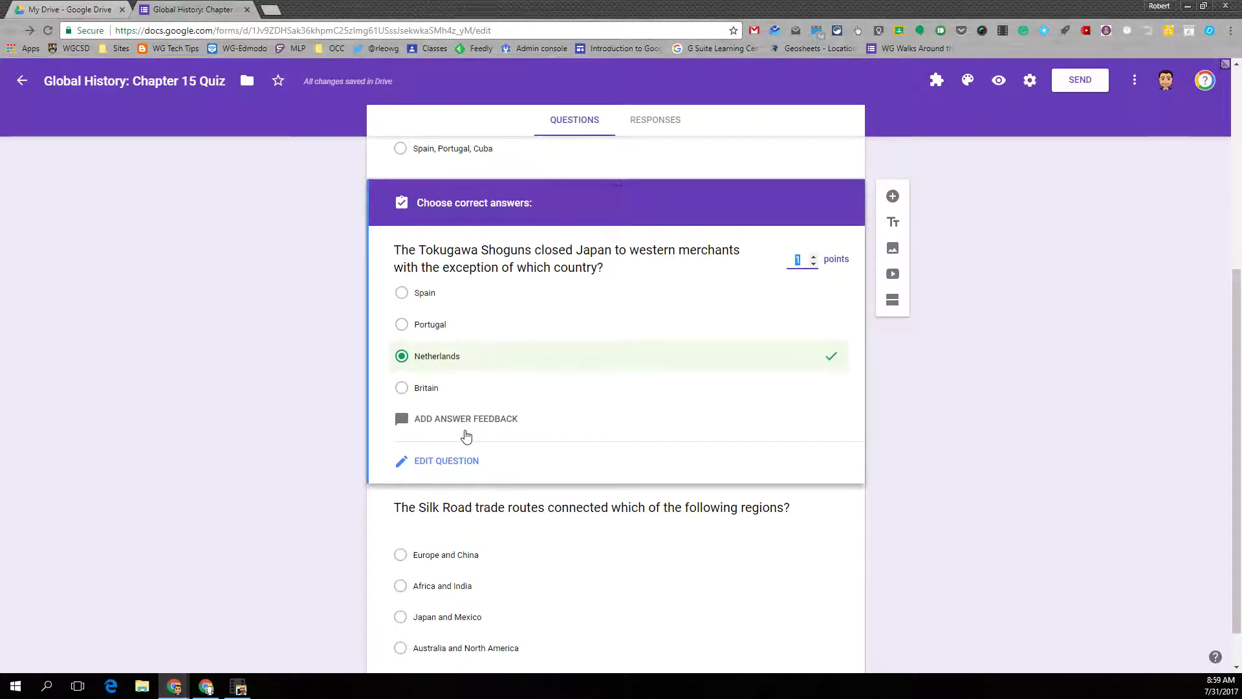
{"action": "left_click", "coordinate": [467, 420]}
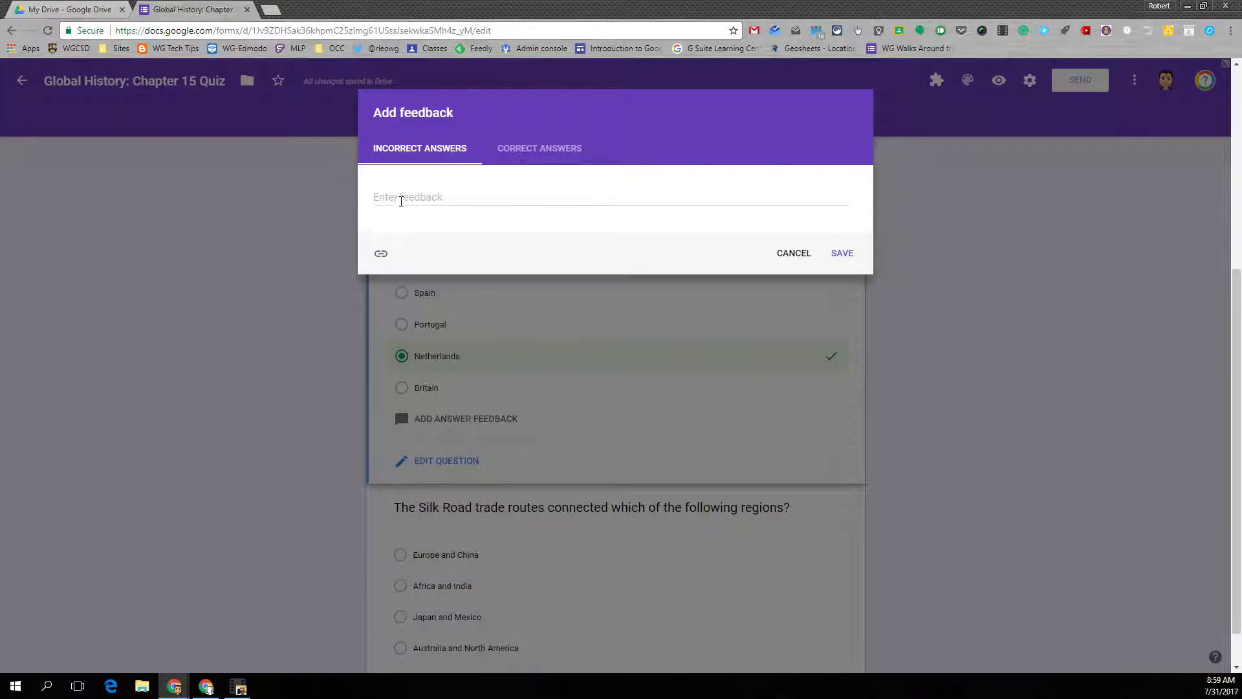
{"action": "left_click", "coordinate": [397, 196]}
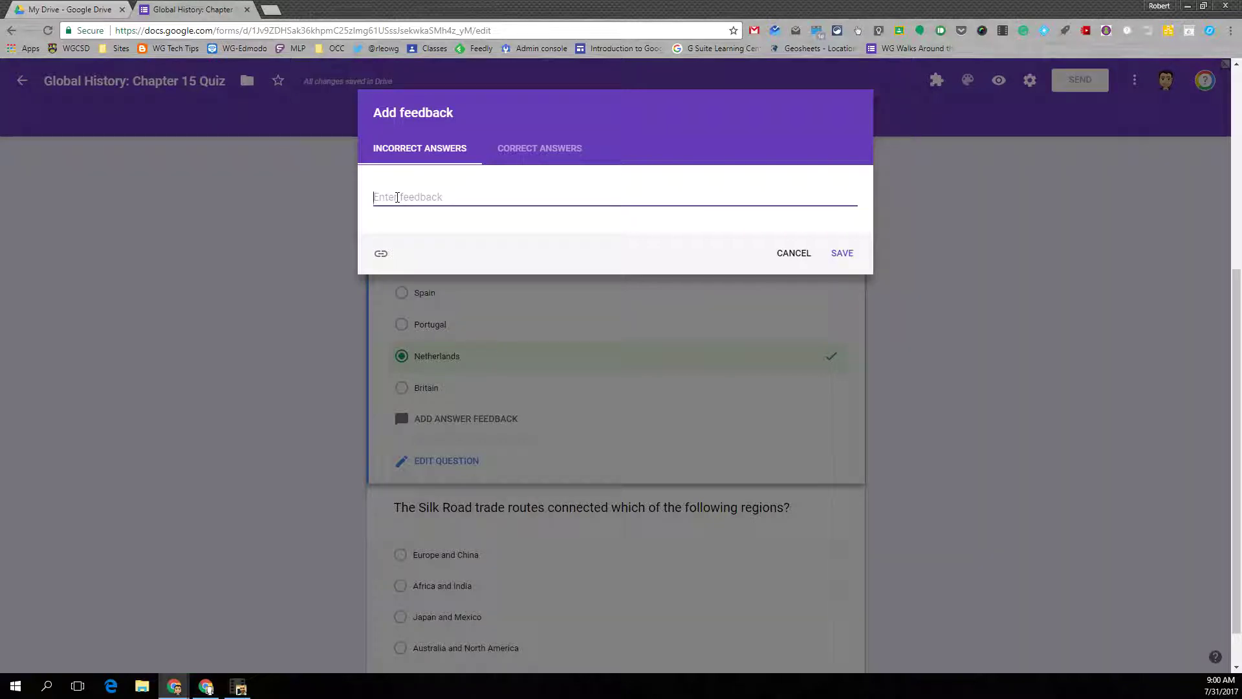
{"action": "type", "text": "The Dutch were allowed at the"}
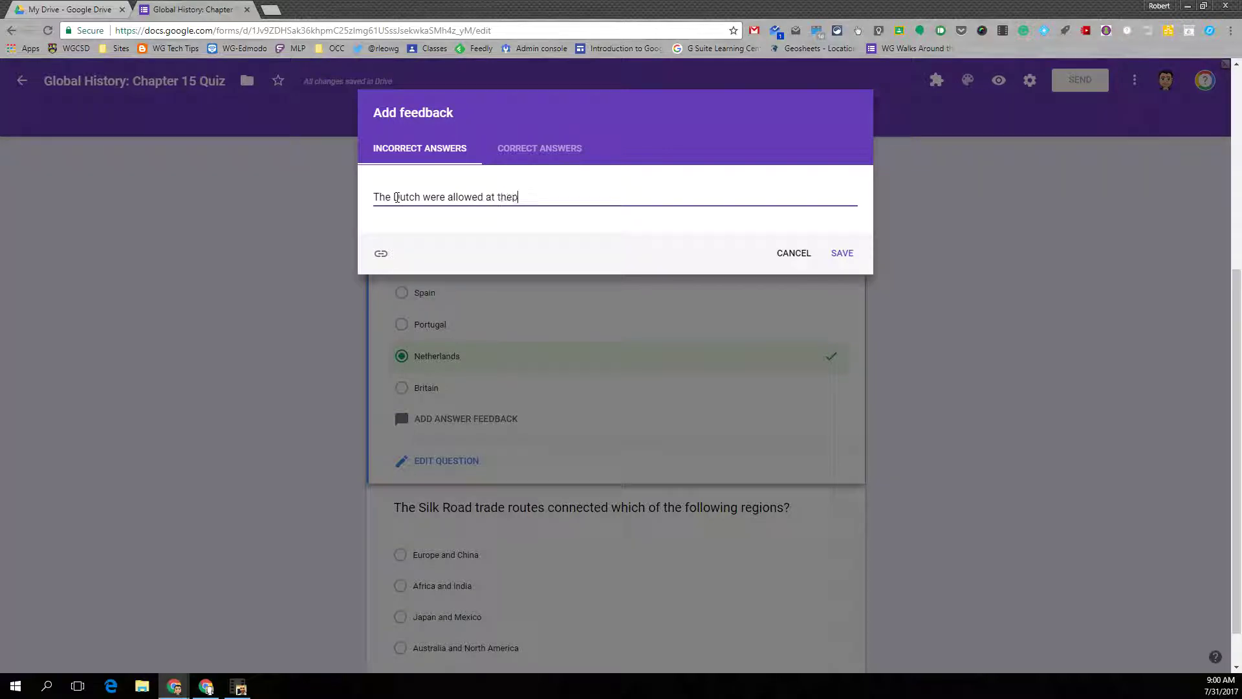
{"action": "type", "text": " port of Nagasake "}
{"action": "type", "text": "once per year"}
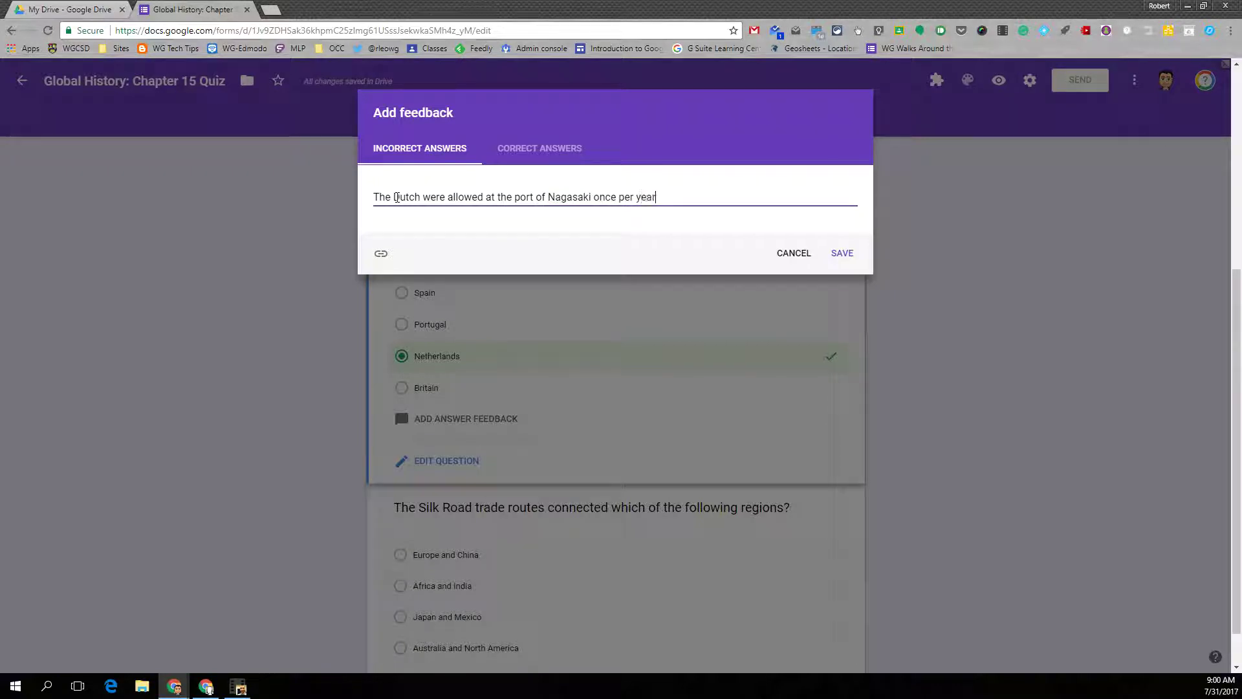
{"action": "type", "text": " on Christmas."}
- Copy the Tokugawa question's incorrect-answer feedback into its correct-answer feedback and save both
{"action": "triple_click", "coordinate": [734, 203]}
{"action": "key", "text": "ctrl+c"}
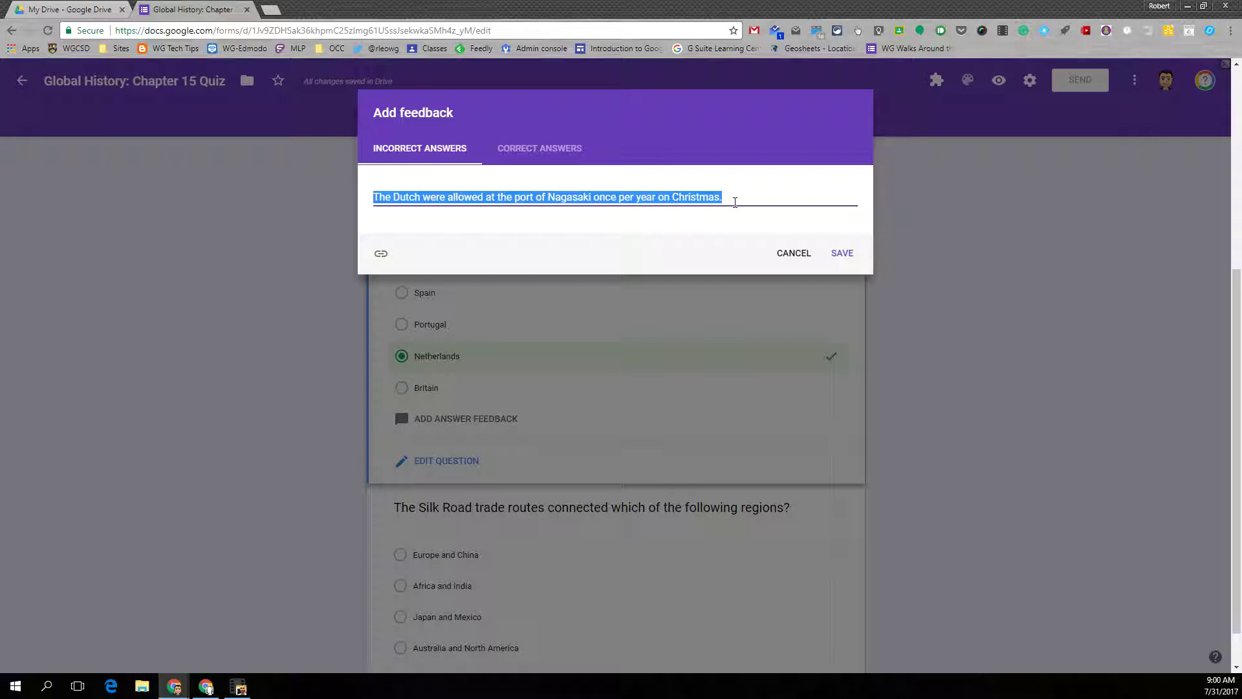
{"action": "left_click", "coordinate": [551, 152]}
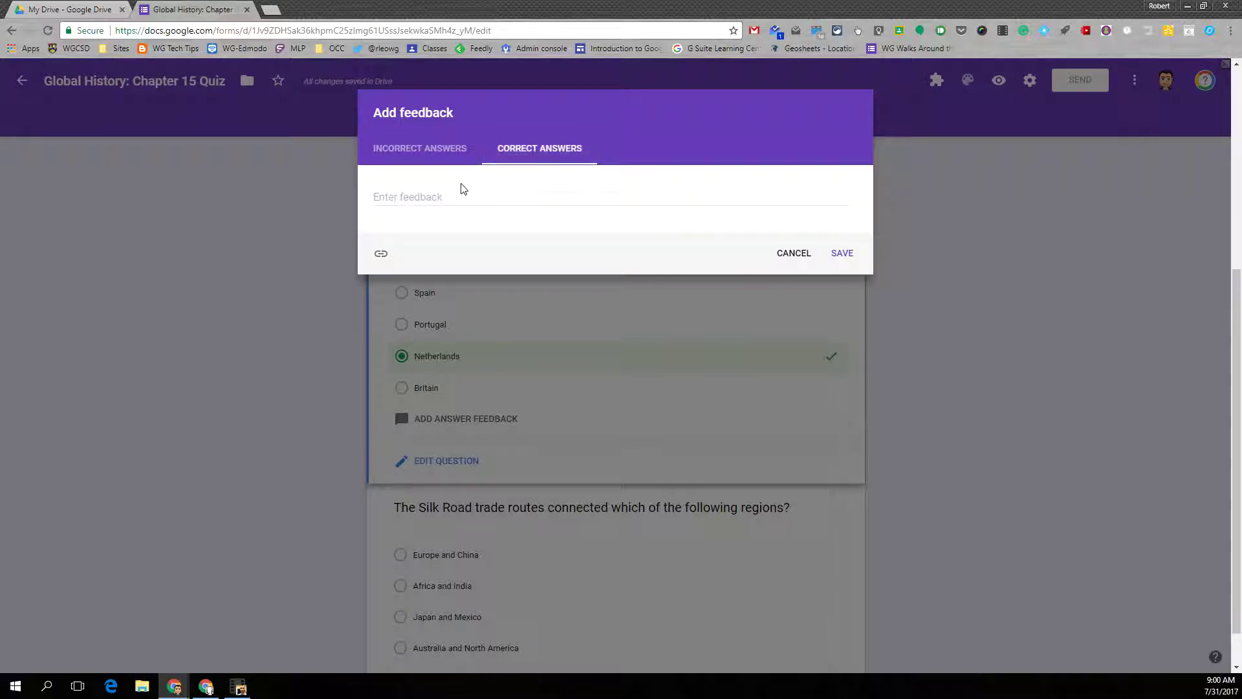
{"action": "left_click", "coordinate": [449, 200]}
{"action": "key", "text": "ctrl+v"}
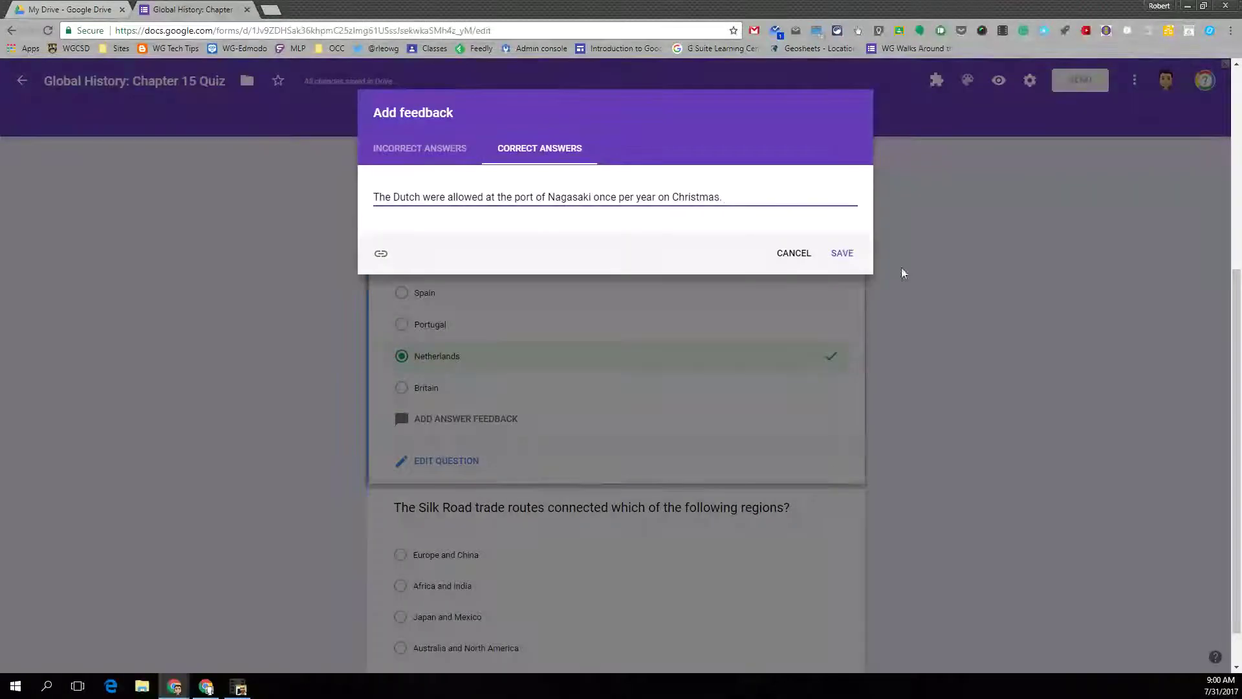
{"action": "left_click", "coordinate": [841, 253]}
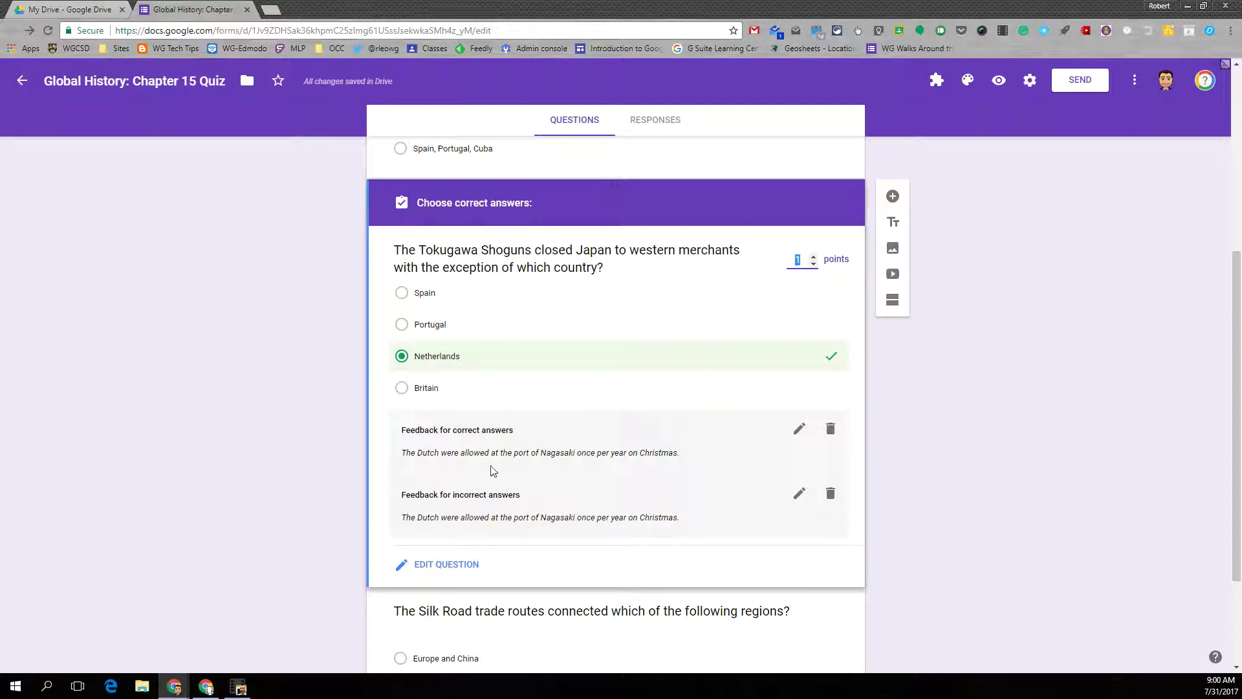
- Review the Tokugawa question's answer key and feedback, and return to editing the question
{"action": "scroll", "coordinate": [435, 460], "scroll_direction": "down", "scroll_amount": 1}
{"action": "scroll", "coordinate": [435, 460], "scroll_direction": "down", "scroll_amount": 2}
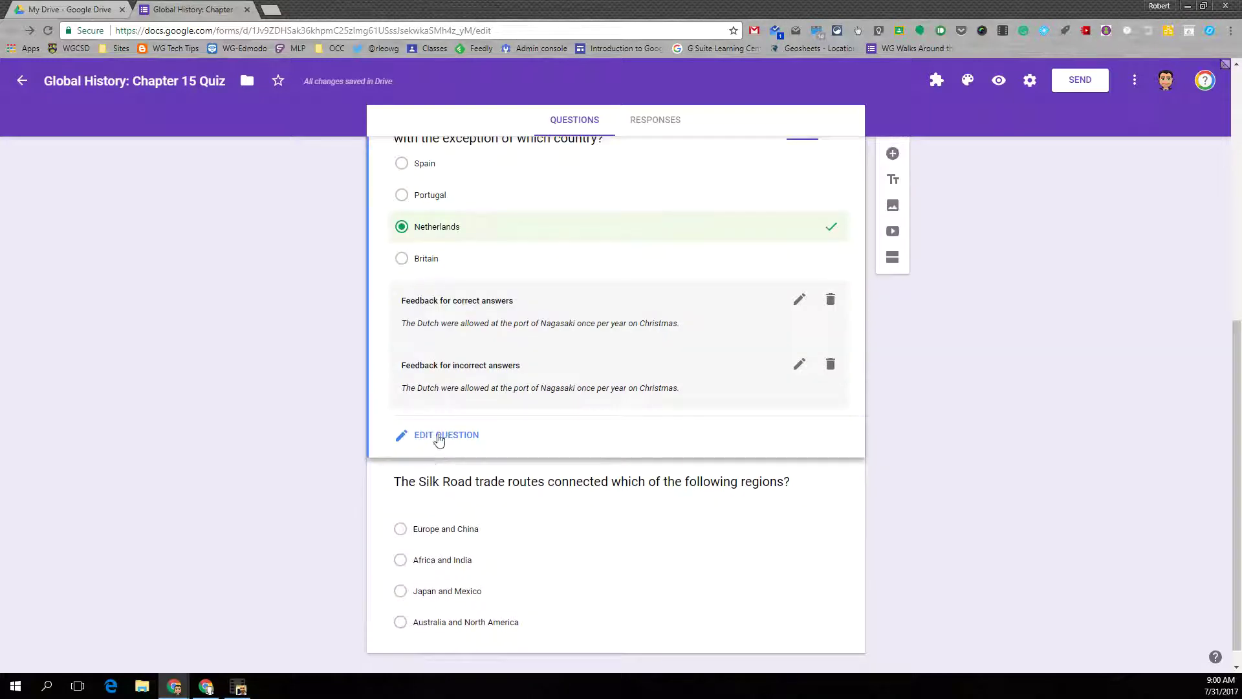
{"action": "left_click", "coordinate": [435, 435]}
{"action": "scroll", "coordinate": [666, 374], "scroll_direction": "up", "scroll_amount": 3}
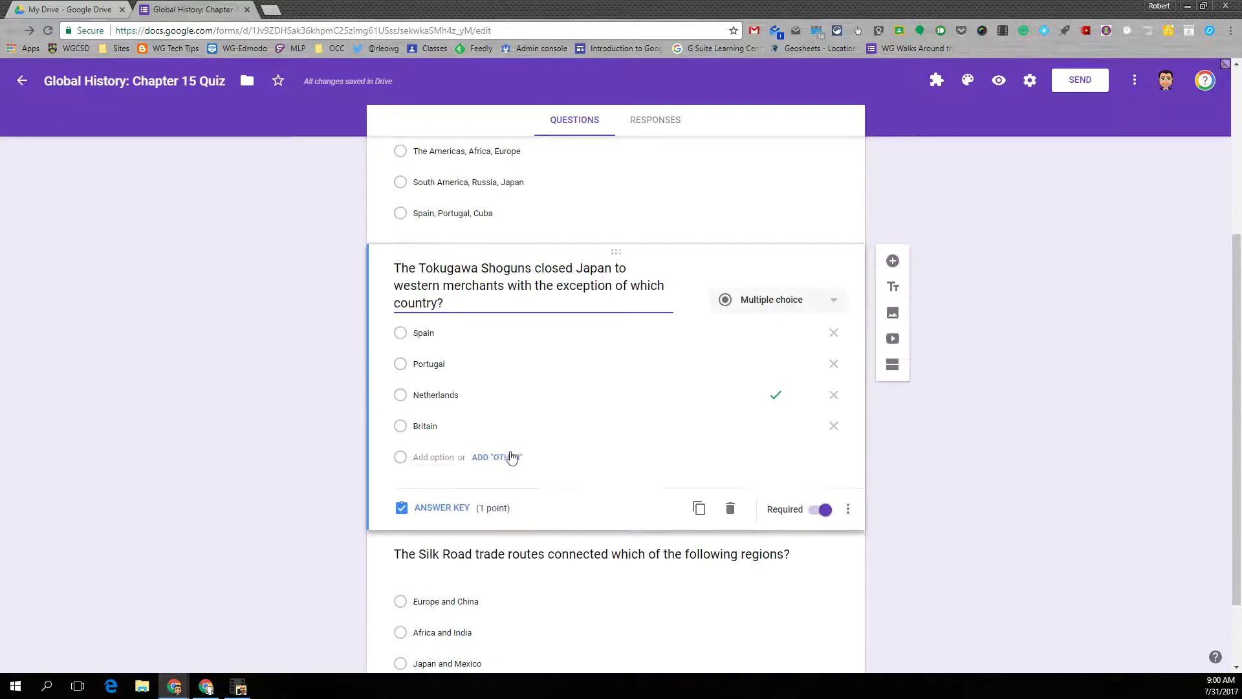
{"action": "left_click", "coordinate": [442, 508]}
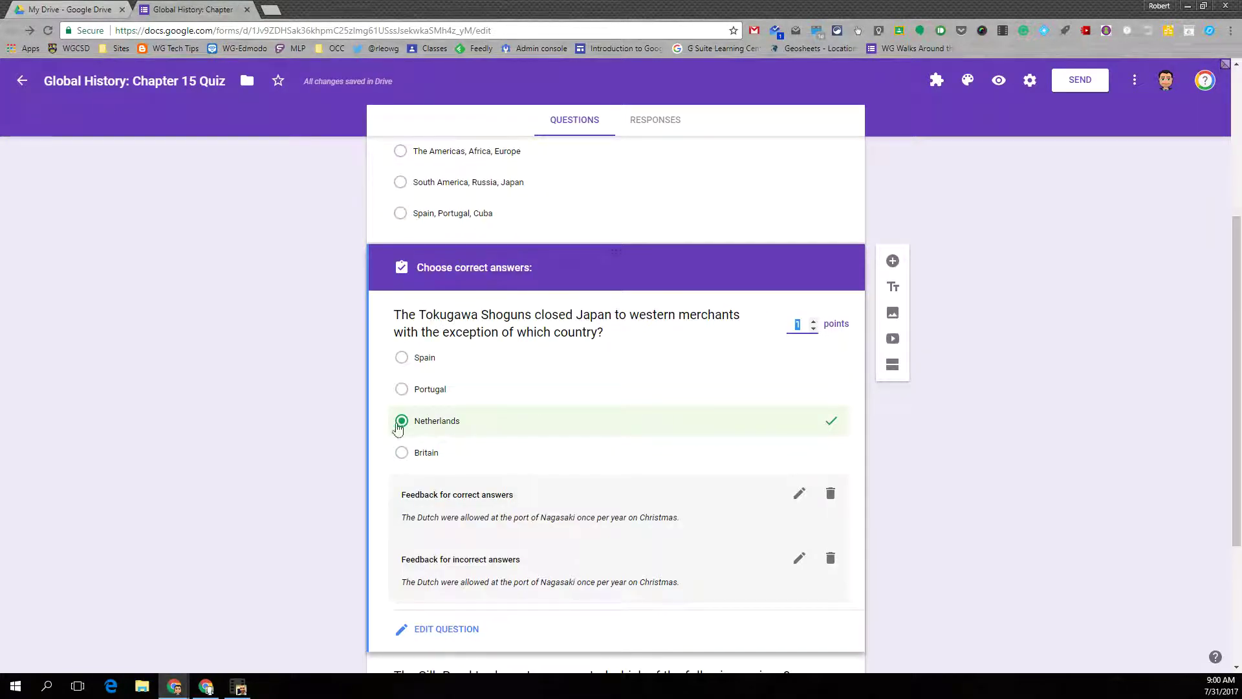
{"action": "left_click", "coordinate": [456, 631]}
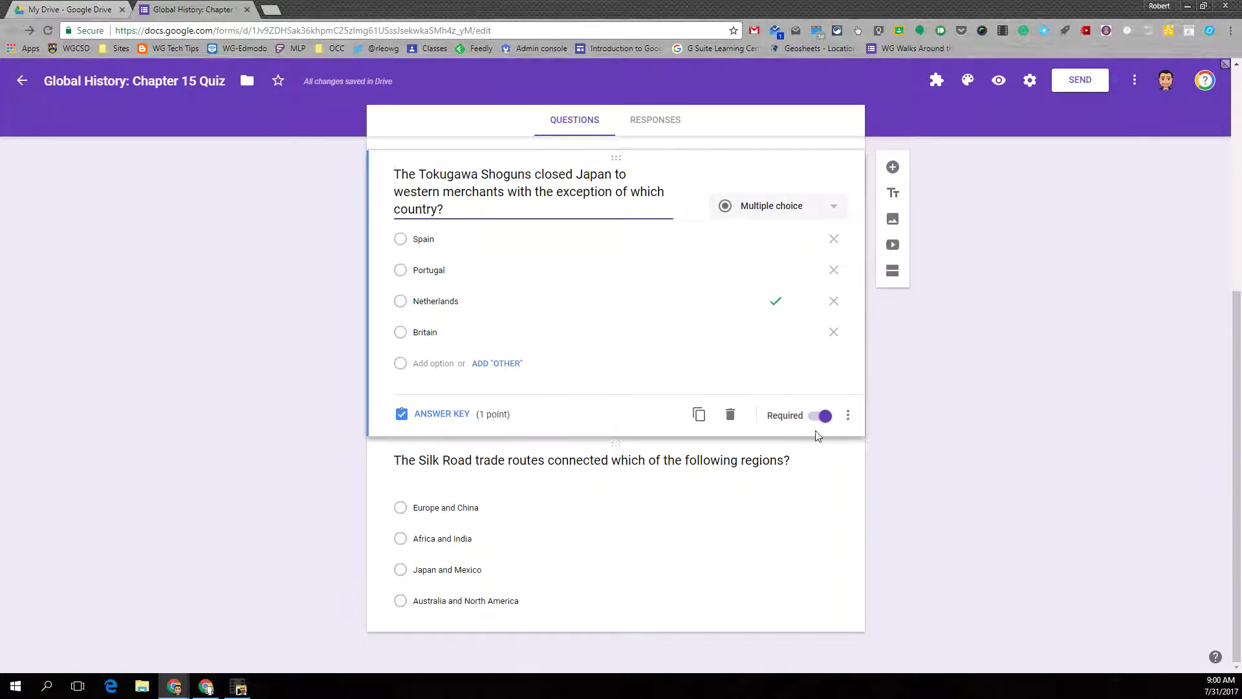
- Search for "angor wat" images and insert the temple photo with the overhanging tree after the Silk Road question
{"action": "left_click", "coordinate": [712, 566]}
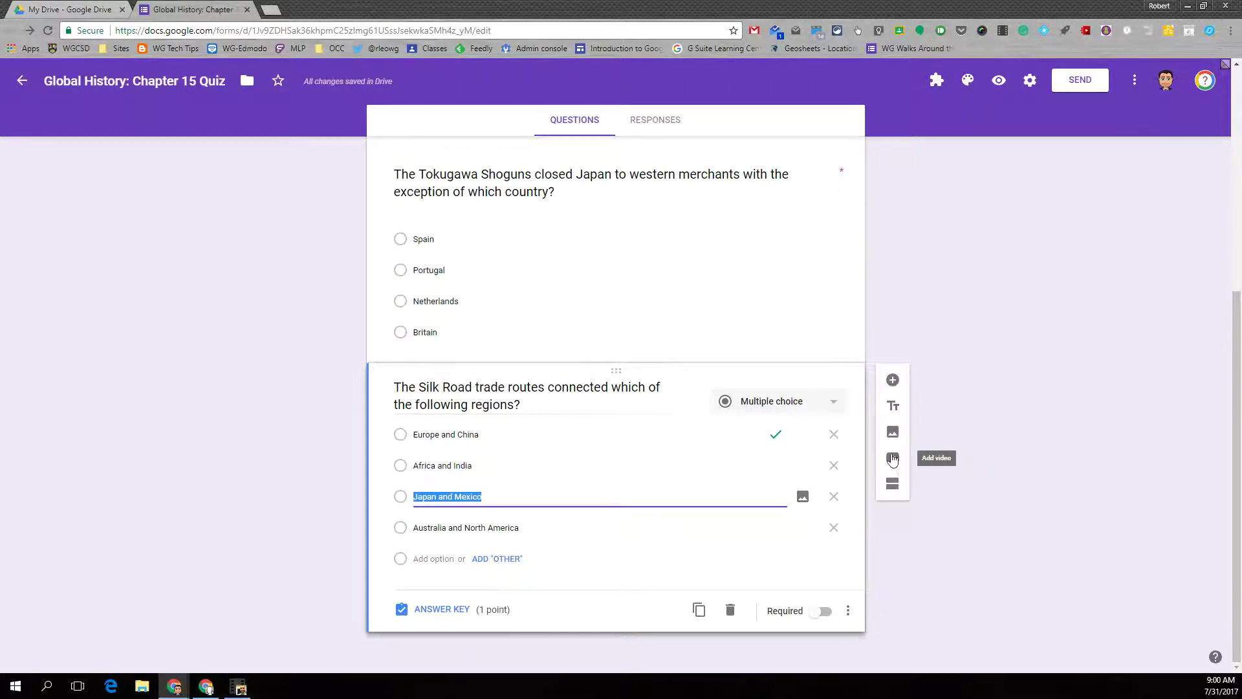
{"action": "left_click", "coordinate": [892, 432]}
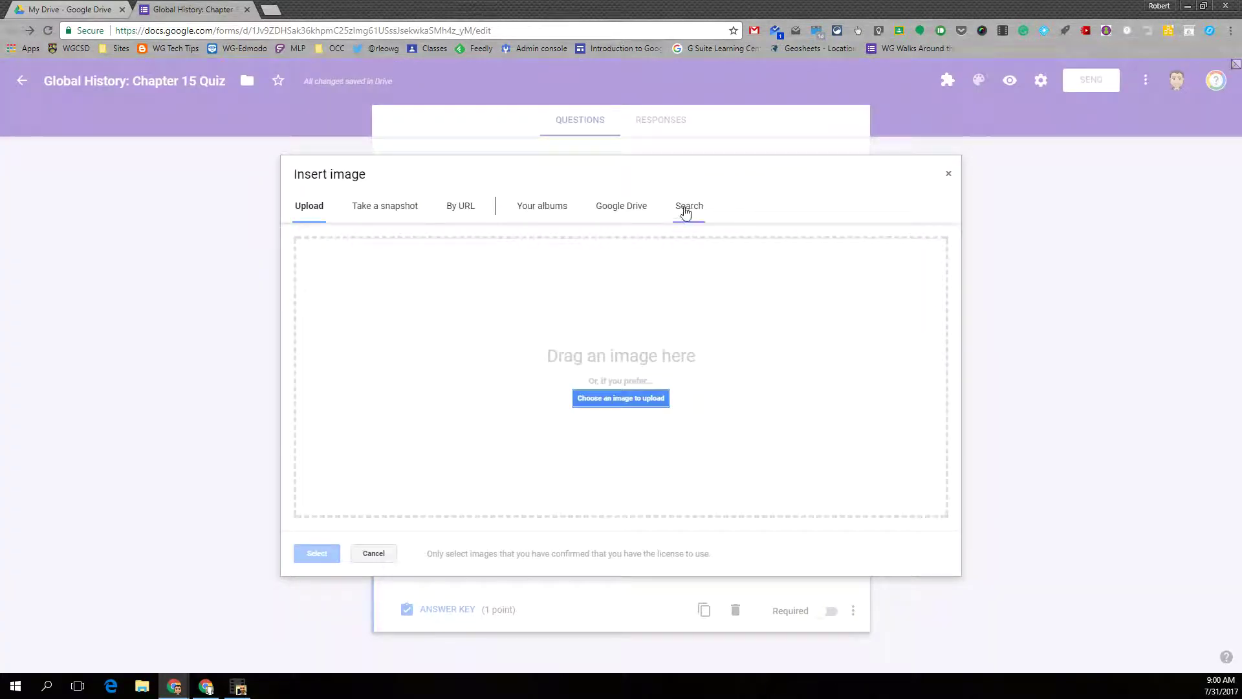
{"action": "left_click", "coordinate": [687, 214]}
{"action": "type", "text": "an"}
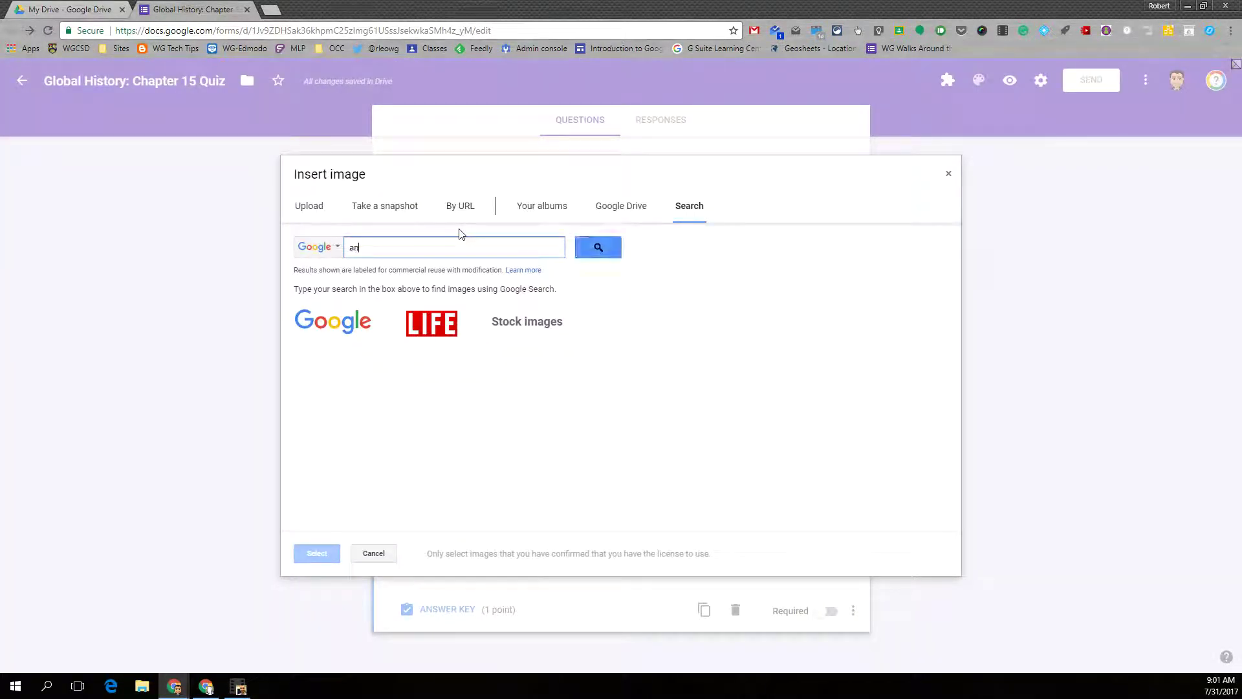
{"action": "type", "text": "gor wat"}
{"action": "key", "text": "Return"}
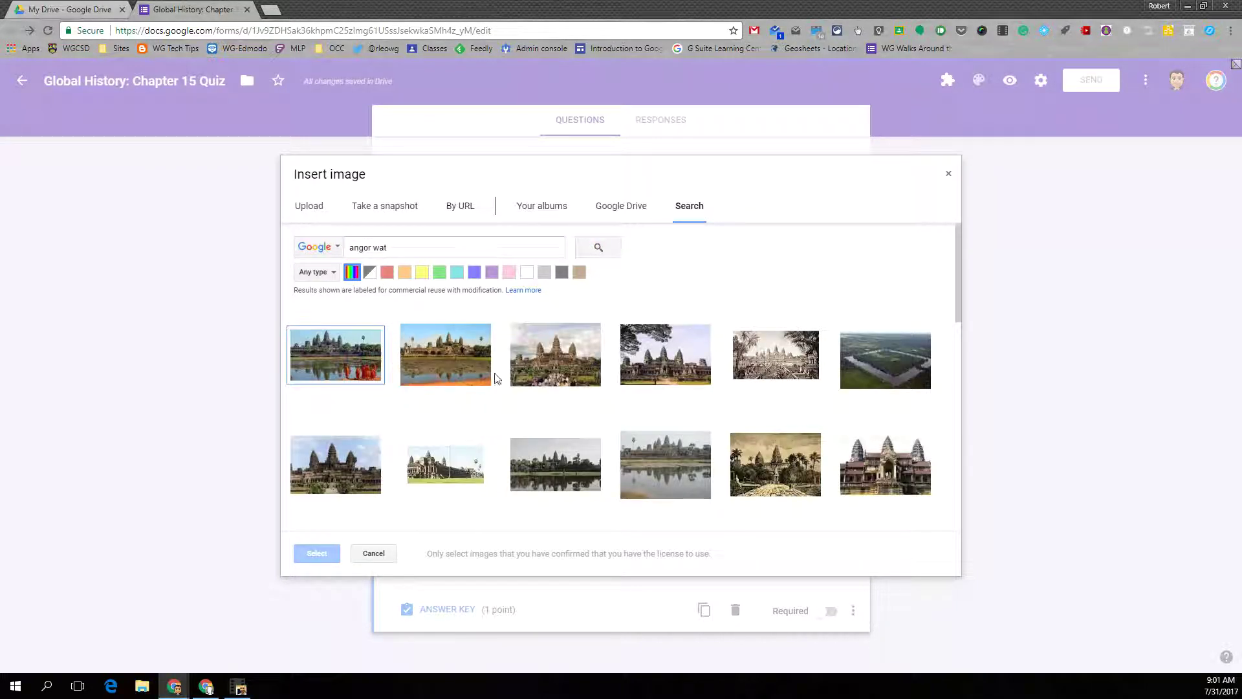
{"action": "left_click", "coordinate": [666, 365]}
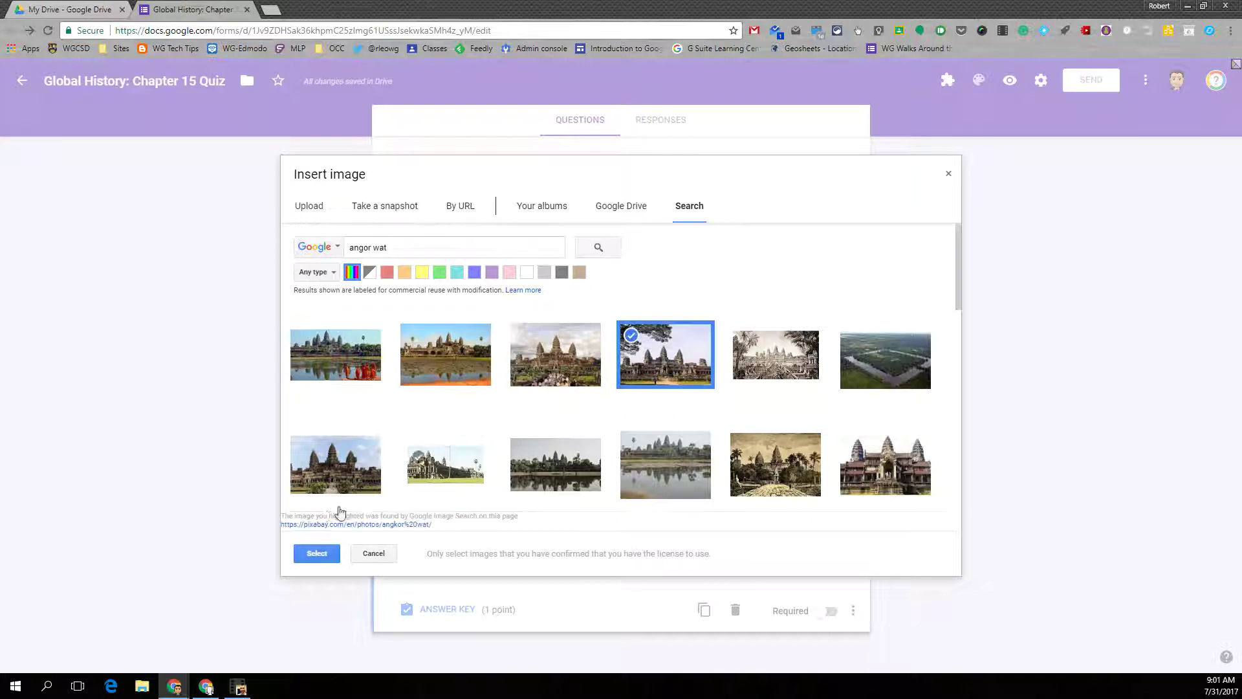
{"action": "left_click", "coordinate": [326, 553]}
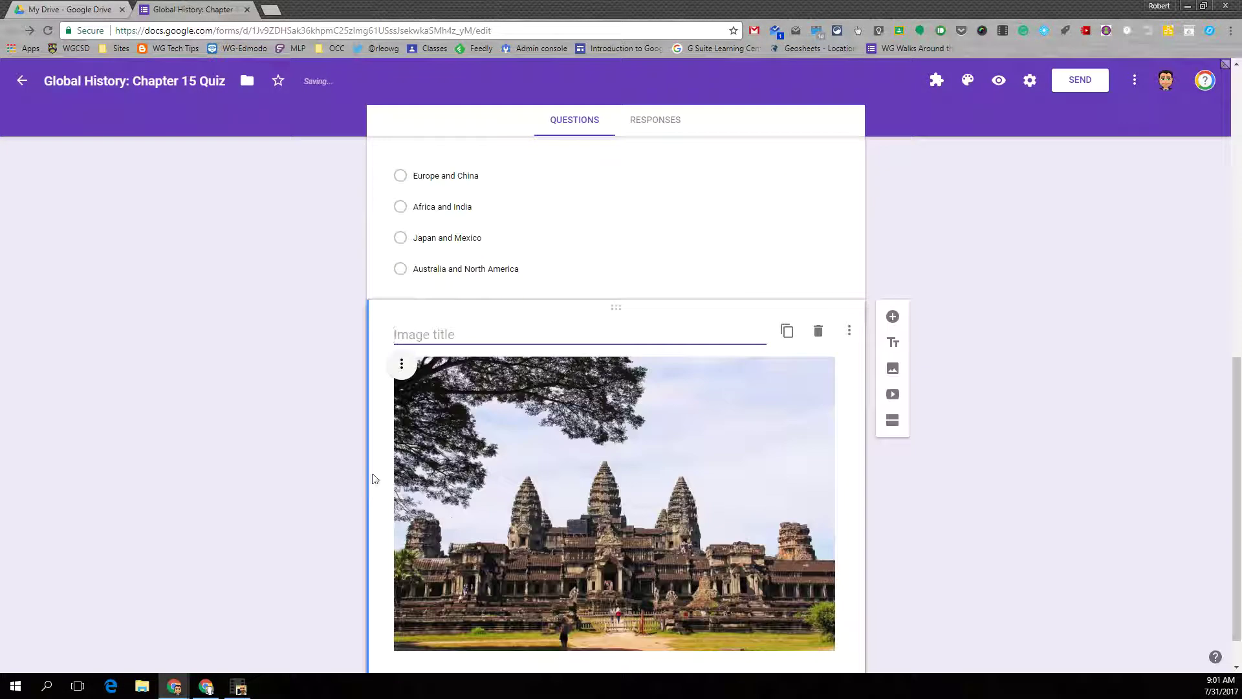
- Title the inserted temple image "Angor Wat"
{"action": "type", "text": "Ango r Wat"}
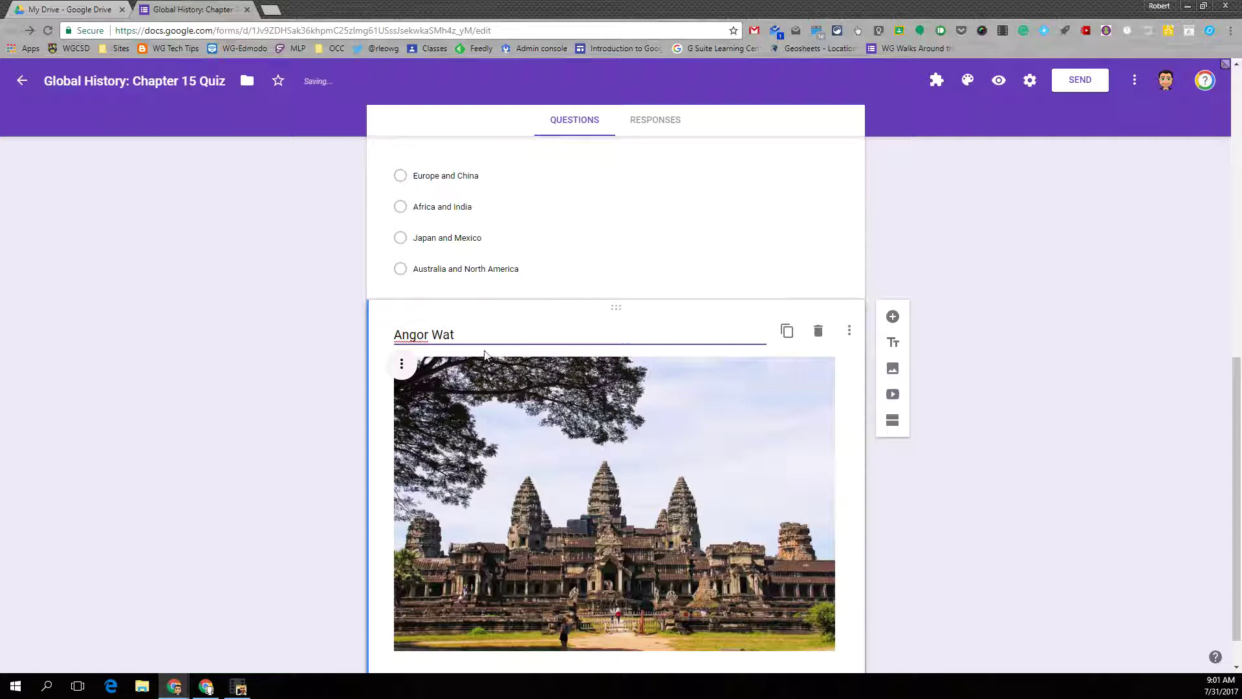
{"action": "left_click", "coordinate": [1077, 625]}
{"action": "scroll", "coordinate": [601, 452], "scroll_direction": "down", "scroll_amount": 1}
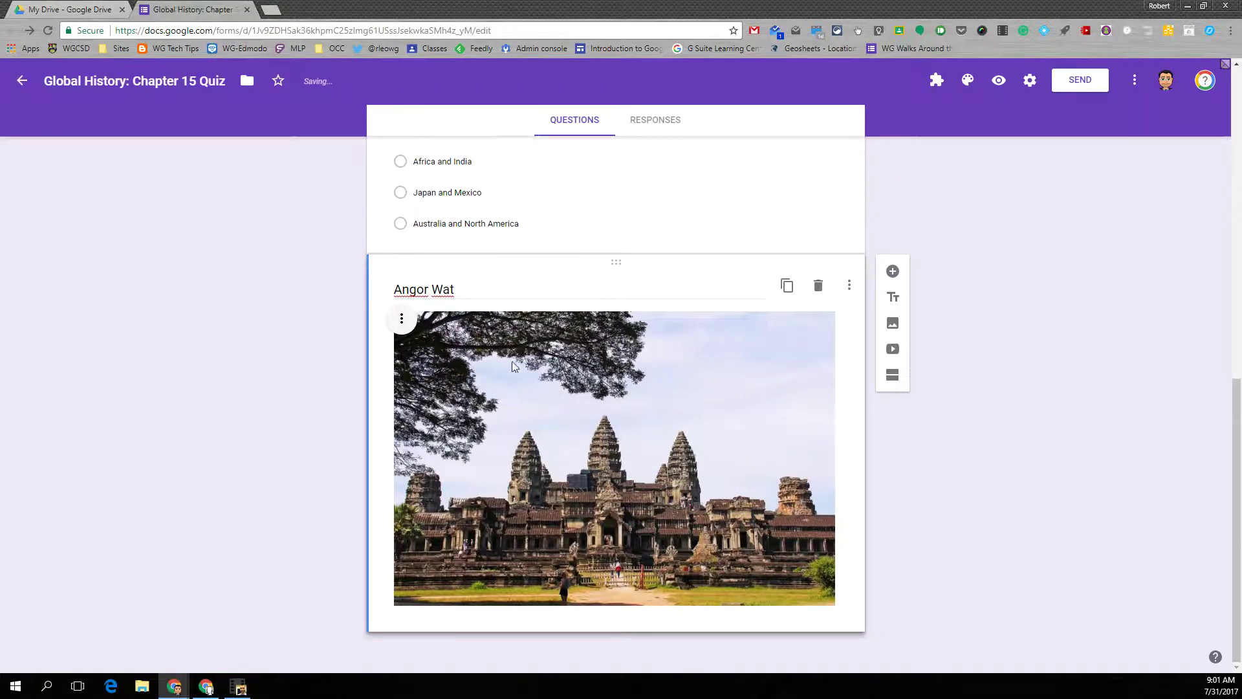
{"action": "left_click", "coordinate": [404, 320]}
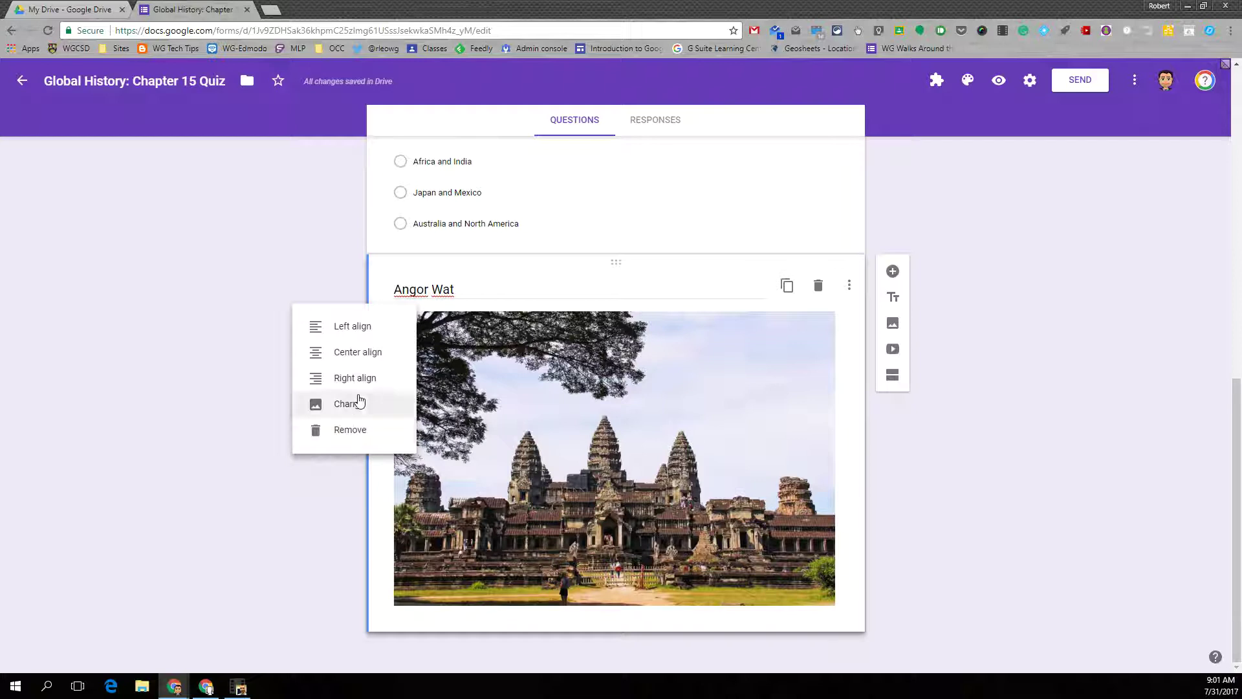
{"action": "left_click", "coordinate": [1006, 554]}
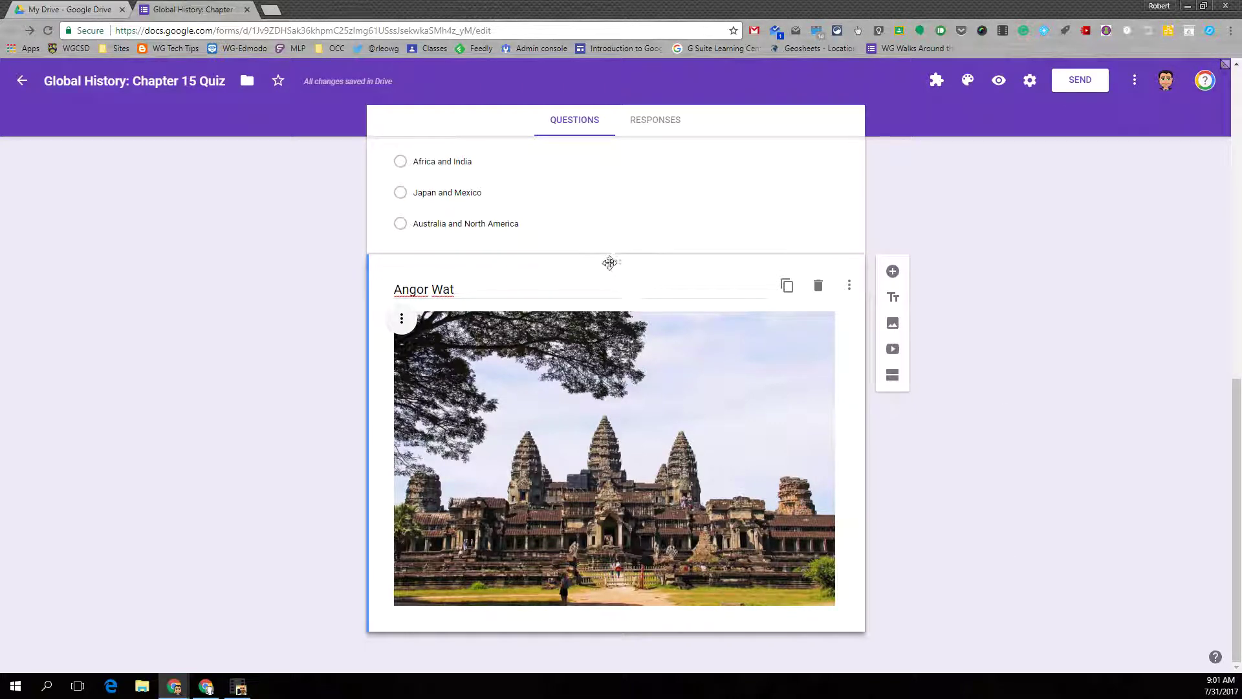
{"action": "left_click_drag", "start_coordinate": [615, 264], "coordinate": [566, 479]}
- Add a multiple-choice question below the image: "Which ancient kingdom constructed Angor Wat?"
{"action": "left_click", "coordinate": [893, 272]}
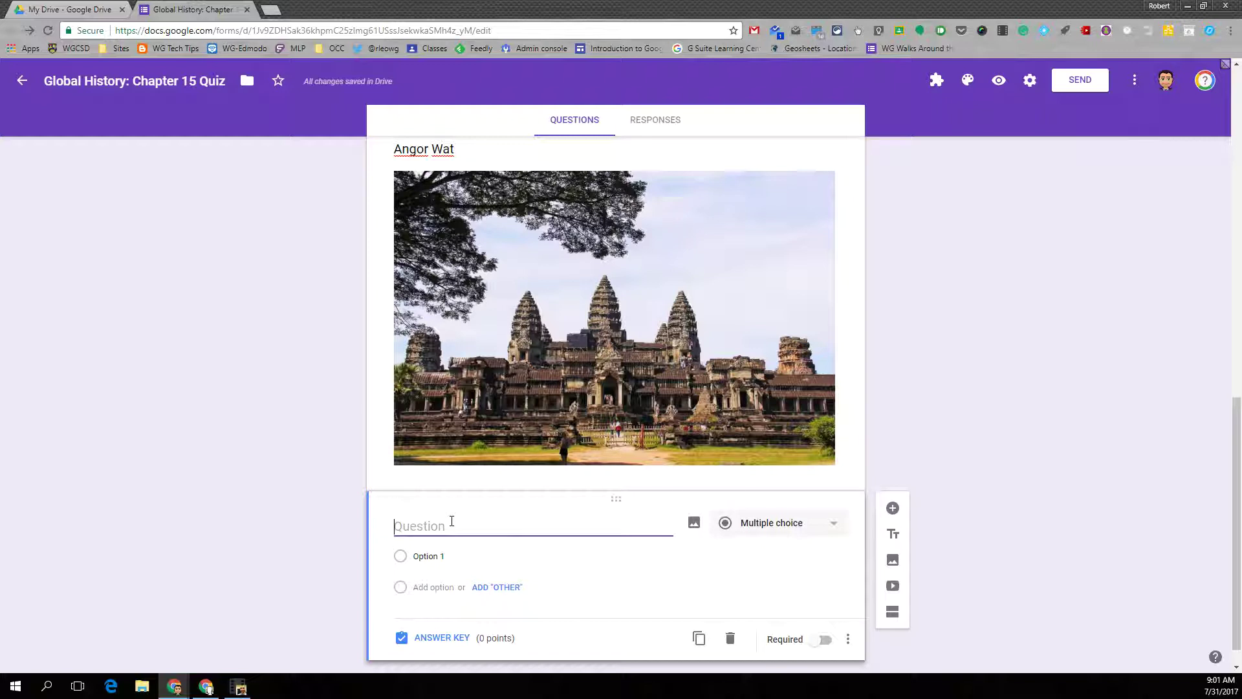
{"action": "type", "text": "Which an"}
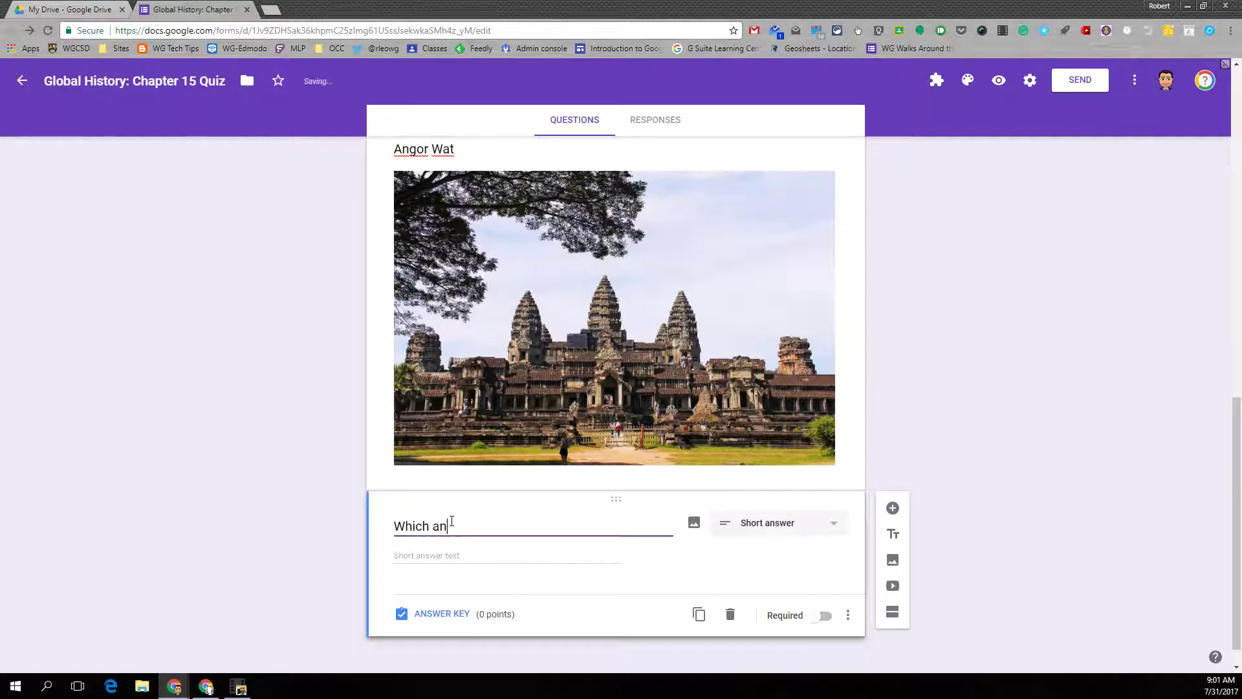
{"action": "type", "text": "cient kingdo"}
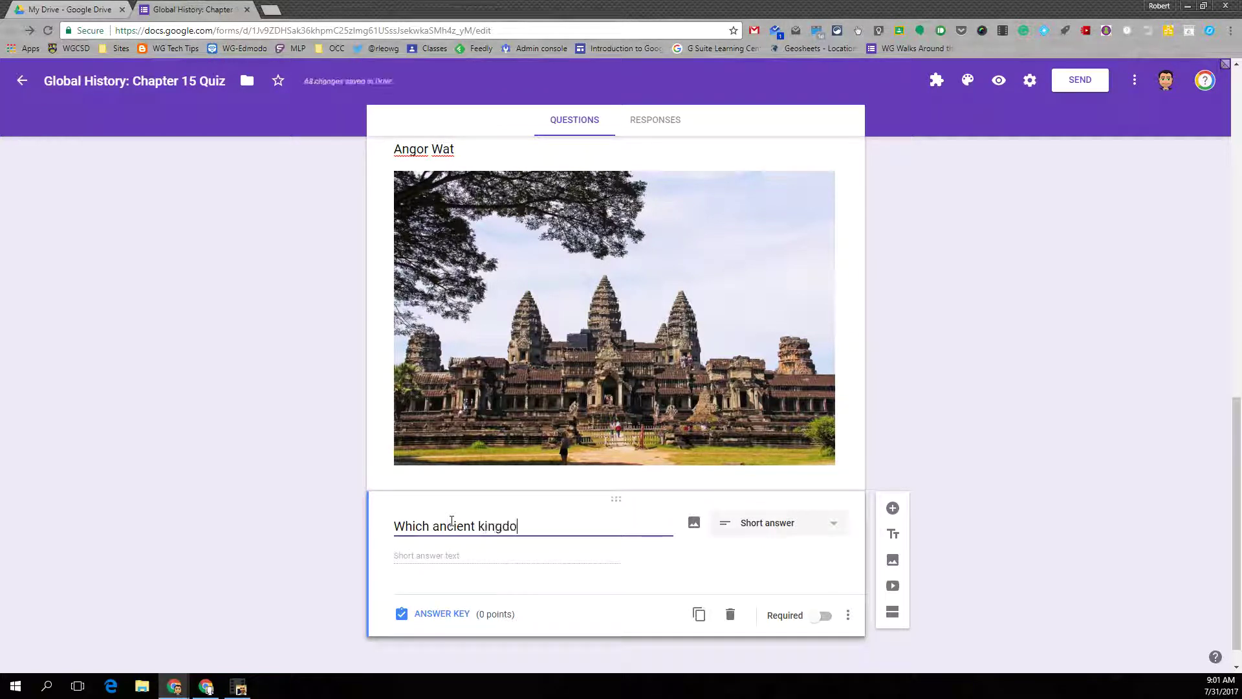
{"action": "type", "text": "m constructed Angor Wat?"}
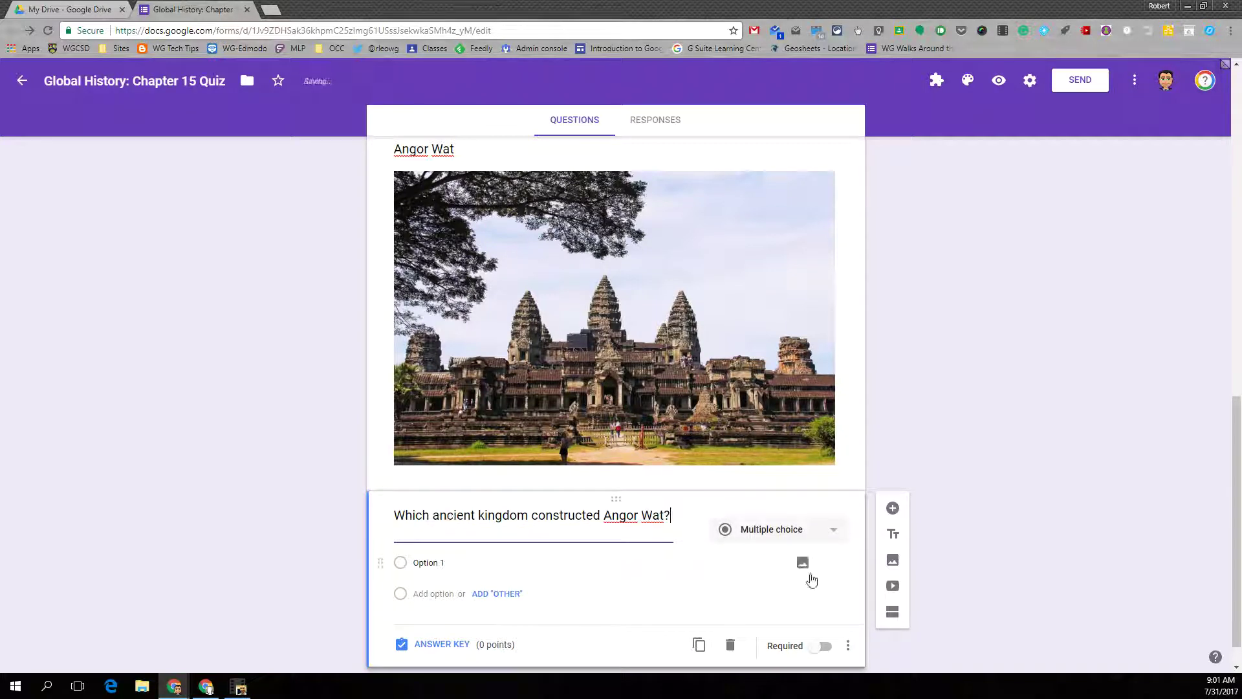
- Give the Angor Wat question the options Ming China, Tokugawa Japan, The Kingdom of Siam, and The Khmer Kingdom
{"action": "scroll", "coordinate": [161, 556], "scroll_direction": "down", "scroll_amount": 1}
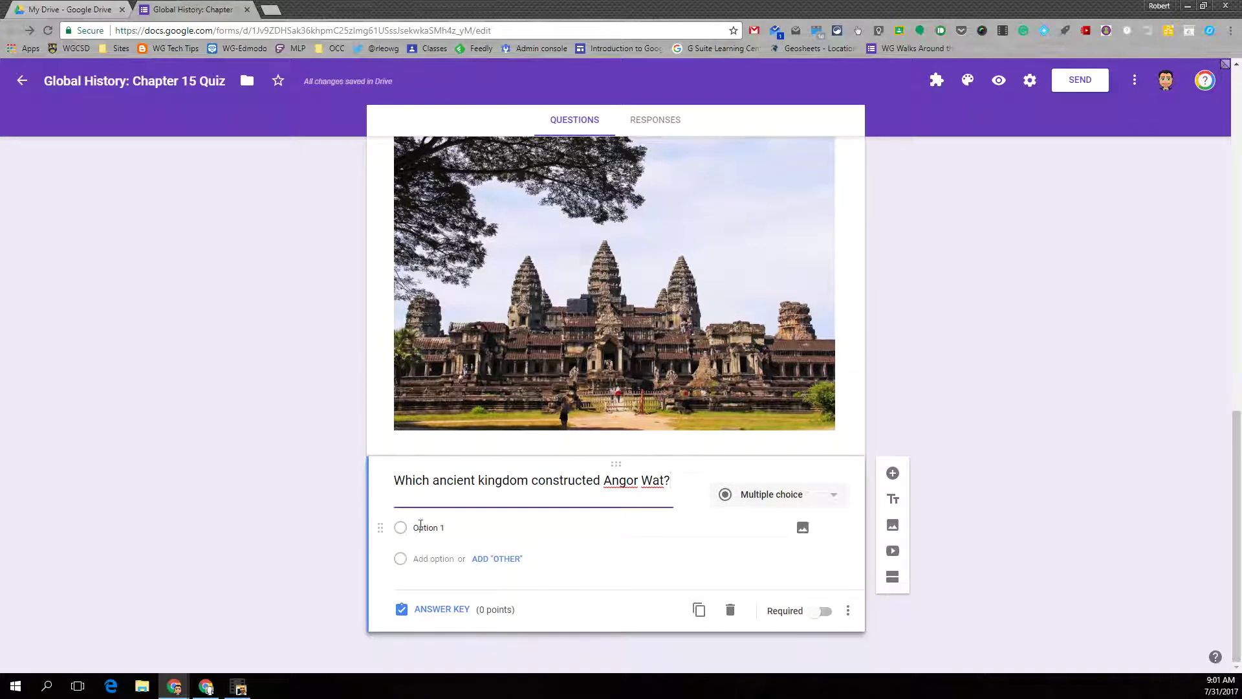
{"action": "left_click", "coordinate": [456, 529]}
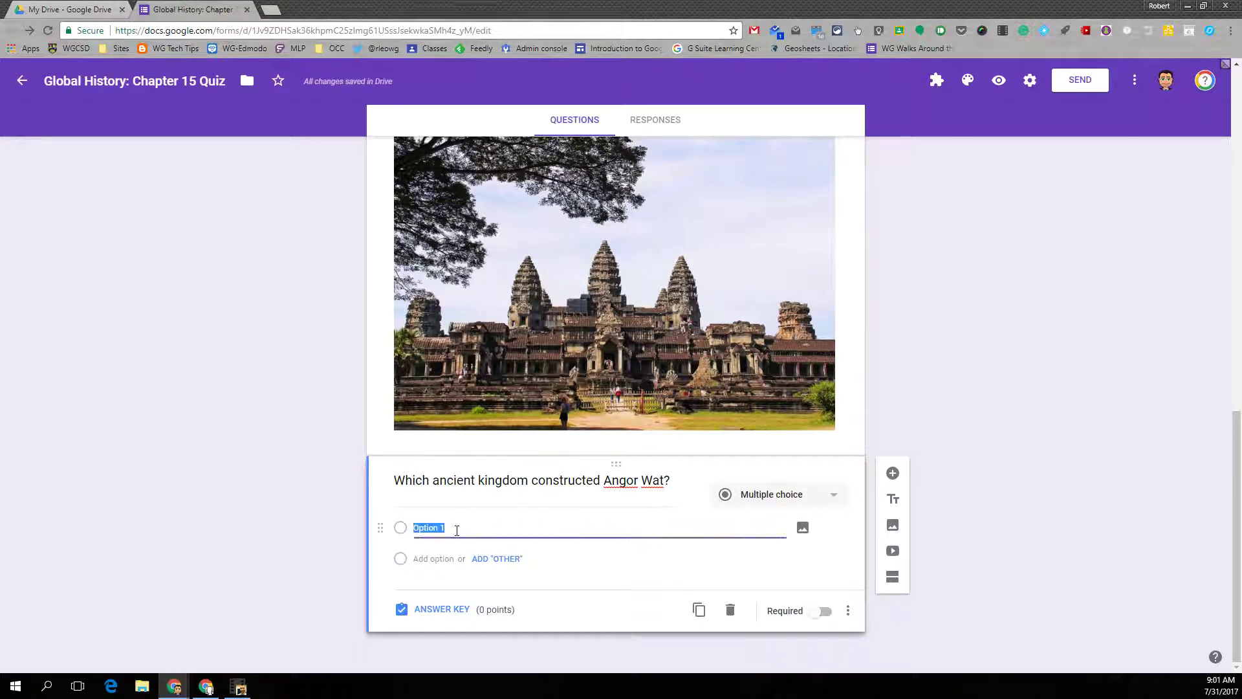
{"action": "type", "text": "Ming China"}
{"action": "key", "text": "Return"}
{"action": "type", "text": "Tokugawa J"}
{"action": "type", "text": "apan"}
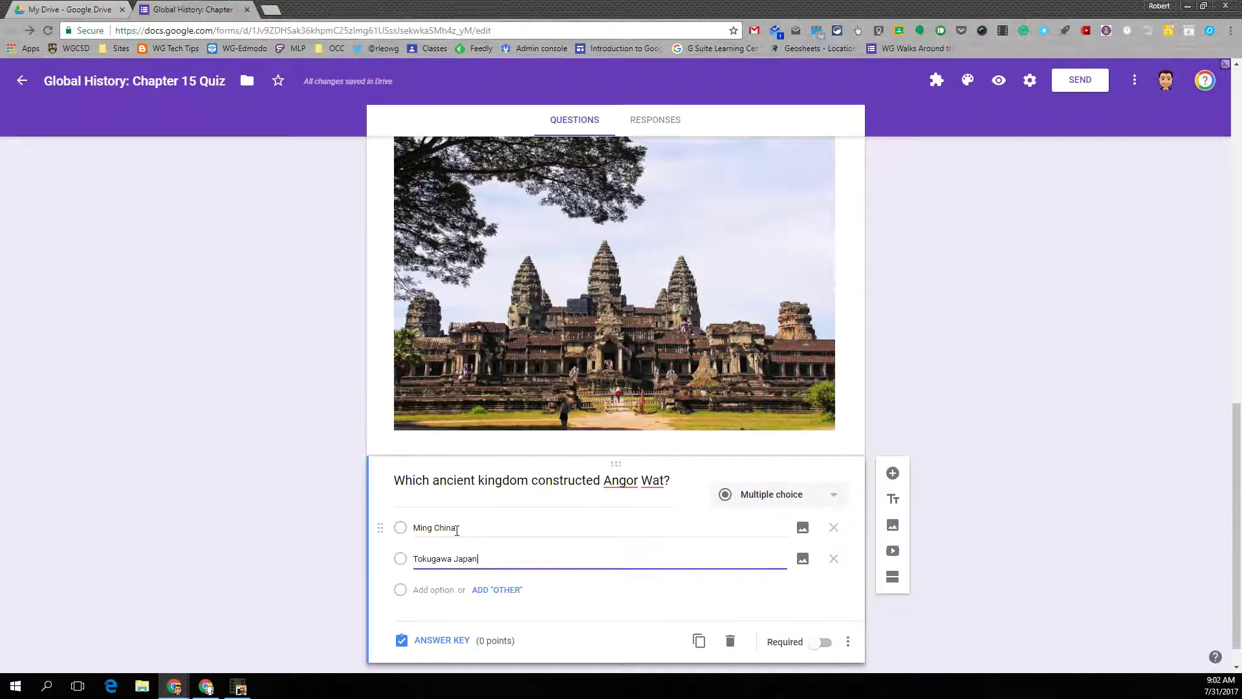
{"action": "key", "text": "Return"}
{"action": "type", "text": "The Kingdom of Siam"}
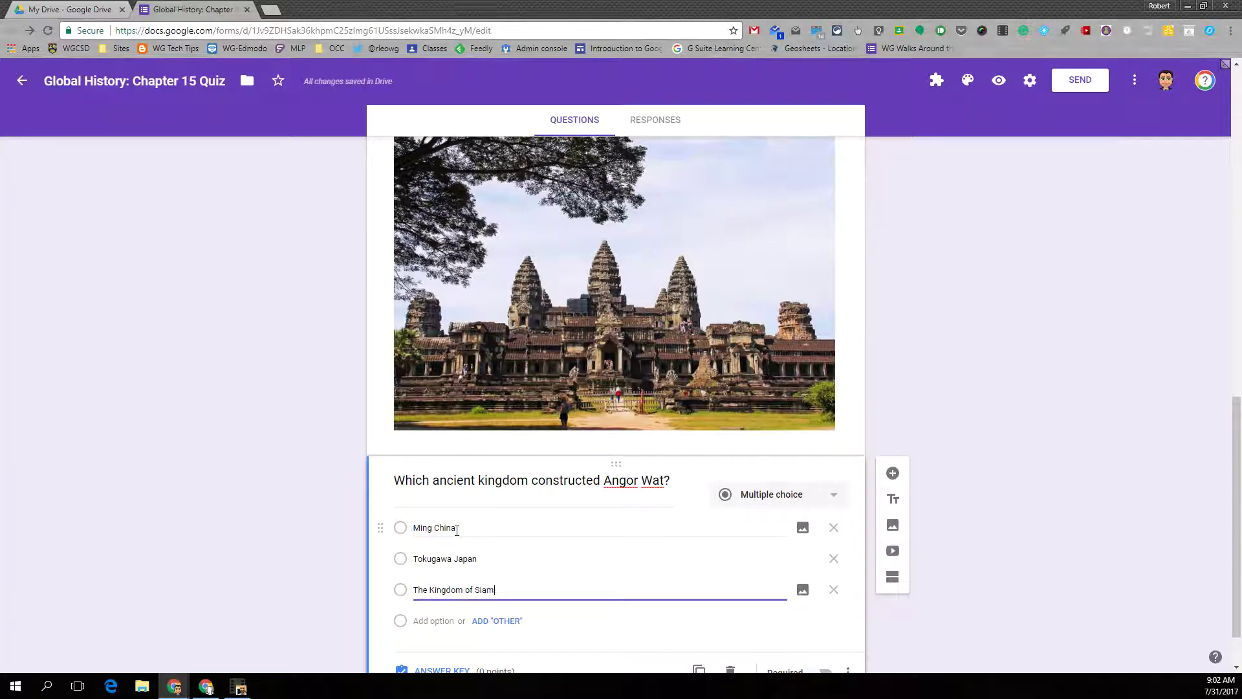
{"action": "key", "text": "Return"}
{"action": "type", "text": "The Khmer Kingdom"}
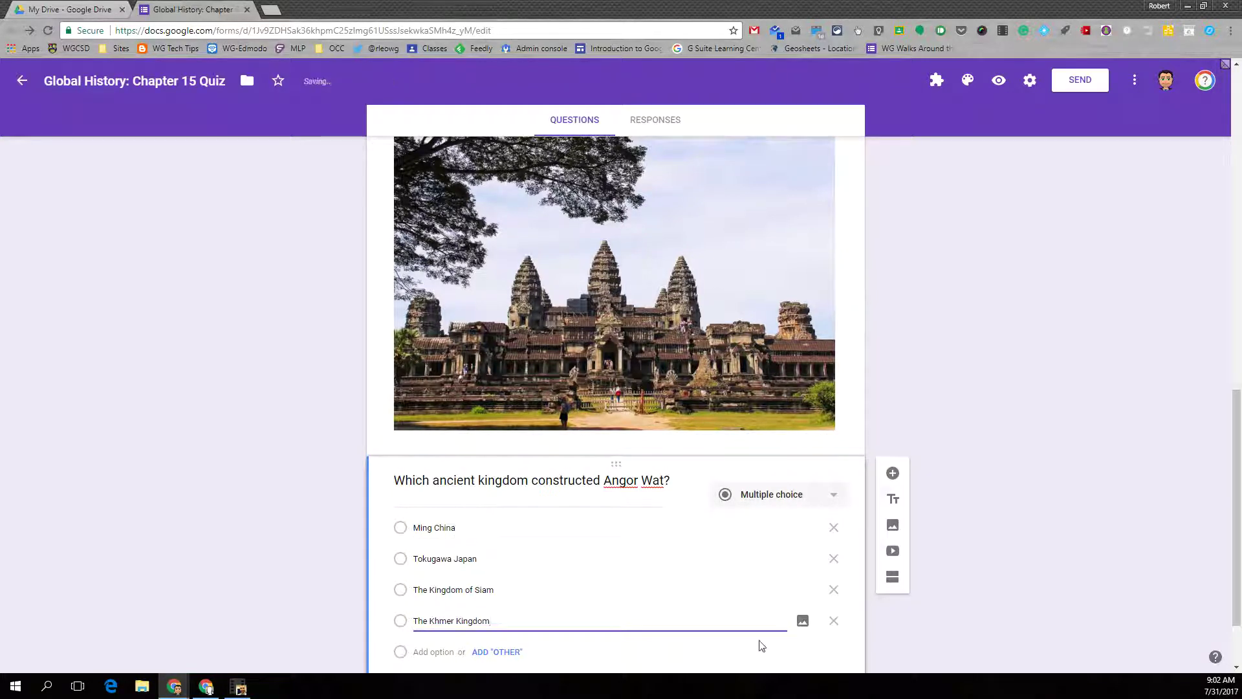
- Mark "The Khmer Kingdom" as the Angor Wat question's correct answer, worth 1 point
{"action": "scroll", "coordinate": [757, 643], "scroll_direction": "down", "scroll_amount": 2}
{"action": "left_click", "coordinate": [424, 611]}
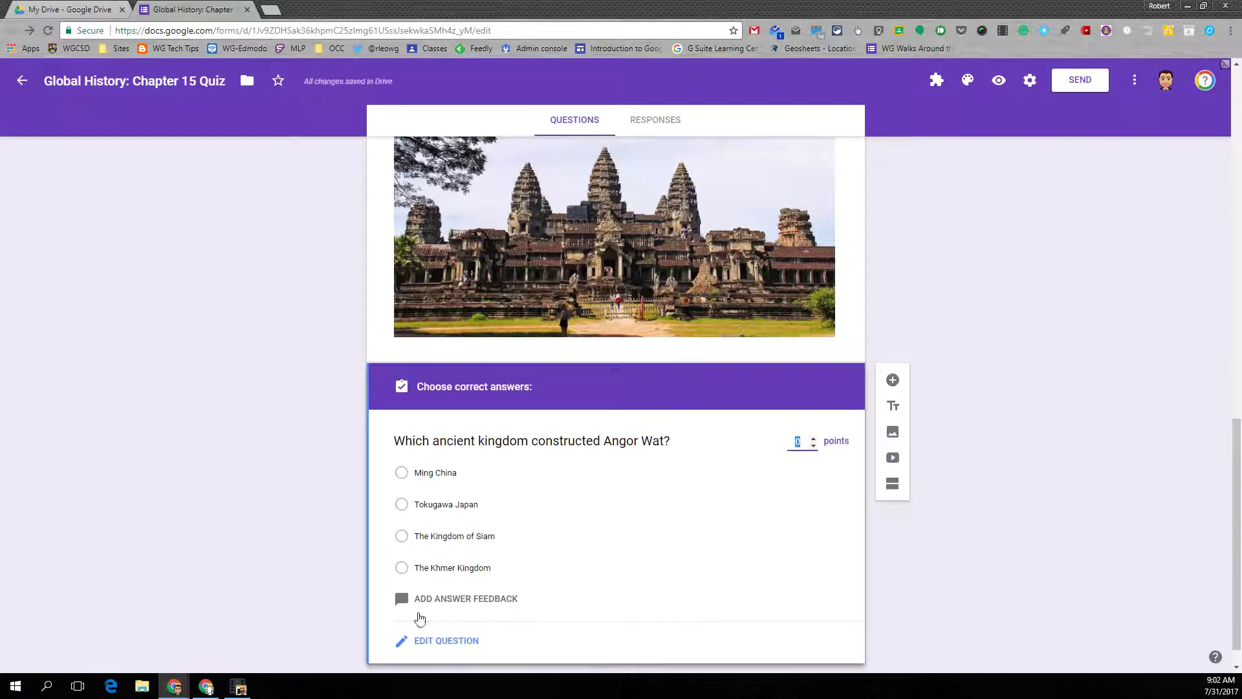
{"action": "left_click", "coordinate": [401, 567]}
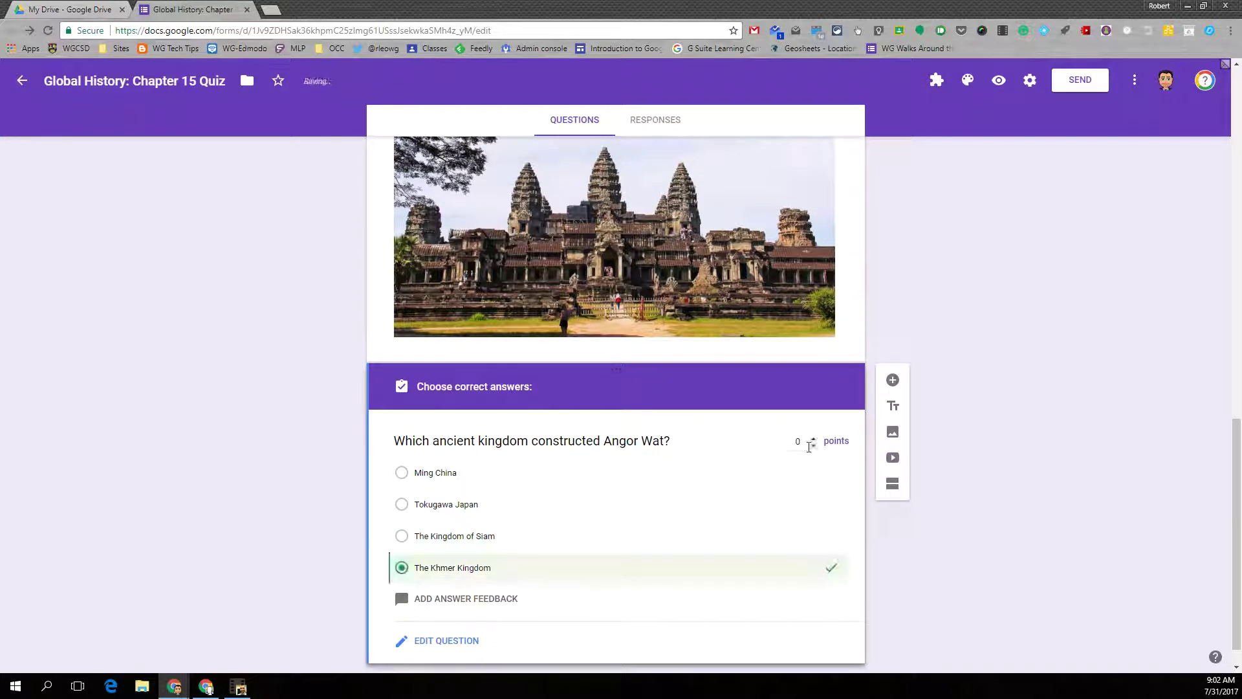
{"action": "left_click", "coordinate": [814, 439]}
- Start the Angor Wat question's incorrect-answer feedback with "This society benefited from the ability to"
{"action": "scroll", "coordinate": [638, 541], "scroll_direction": "down", "scroll_amount": 1}
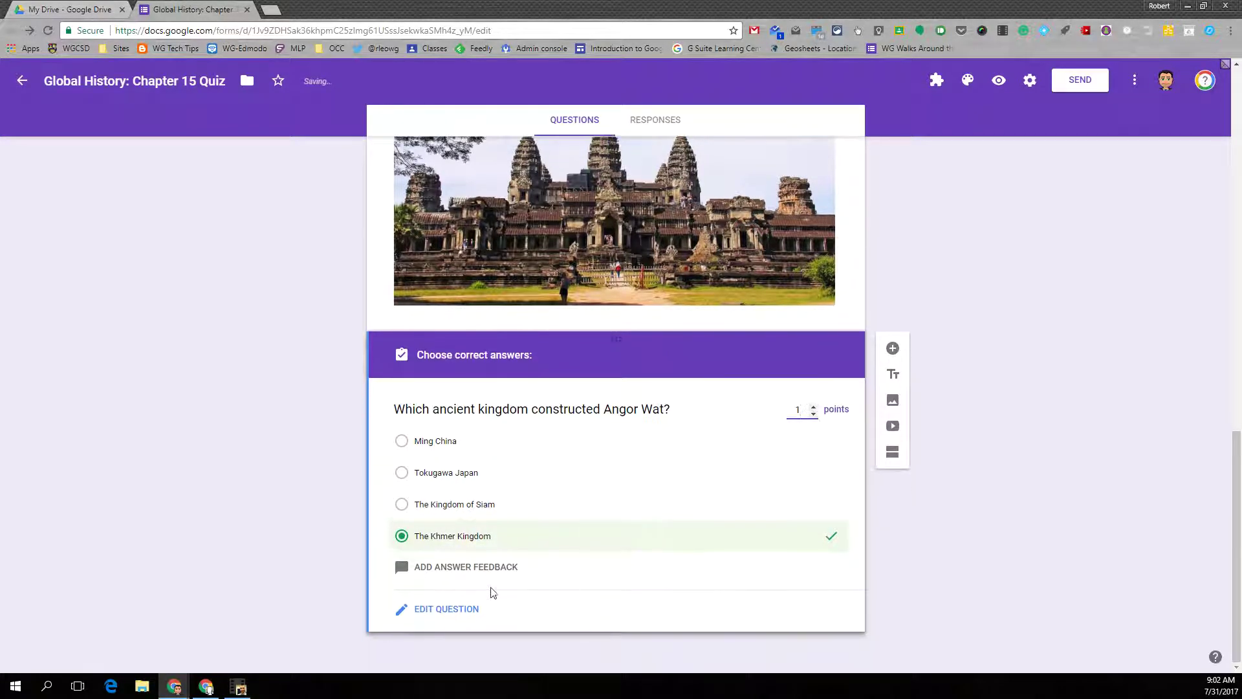
{"action": "left_click", "coordinate": [489, 568]}
{"action": "left_click", "coordinate": [419, 196]}
{"action": "type", "text": "This society"}
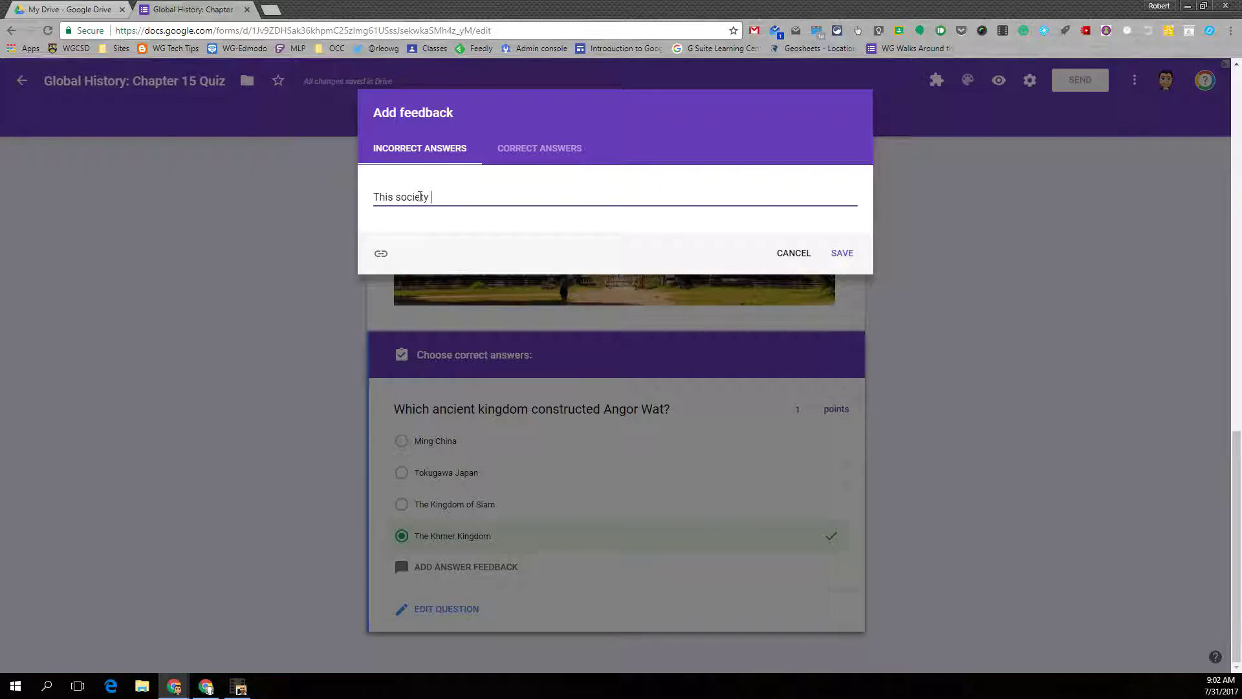
{"action": "type", "text": " benifitted from"}
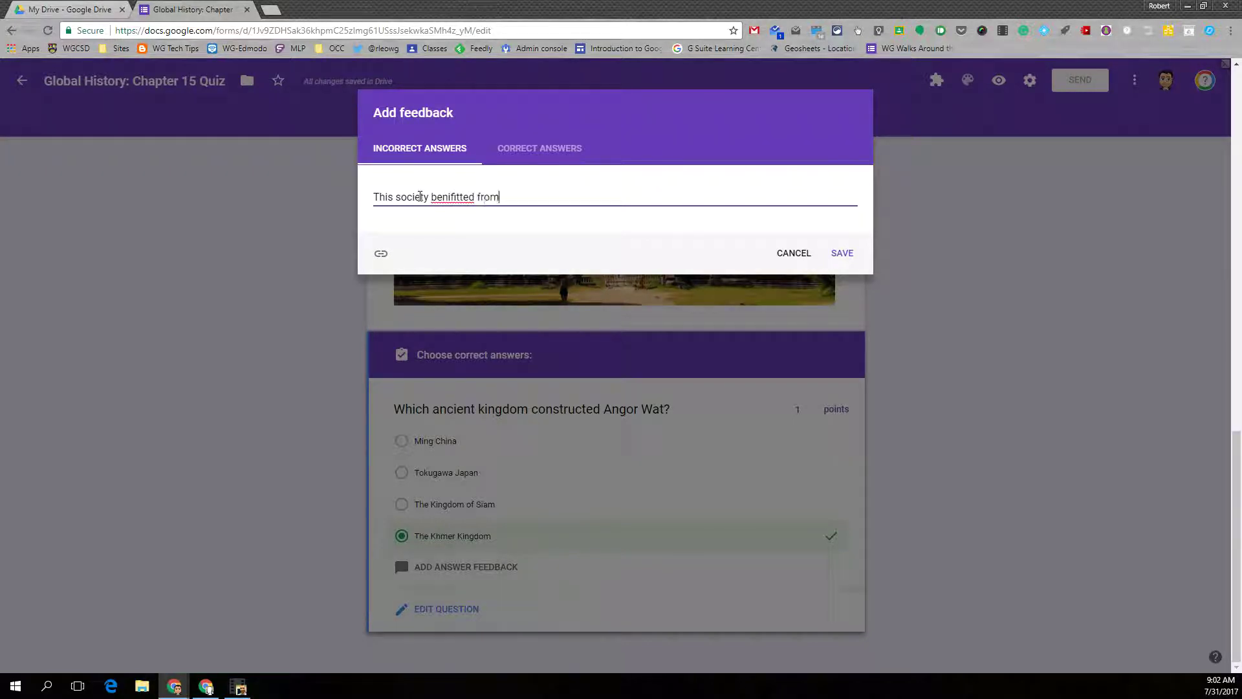
{"action": "key", "text": "BackSpace"}
{"action": "key", "text": "BackSpace"}
{"action": "key", "text": "BackSpace"}
{"action": "type", "text": "ed f"}
{"action": "key", "text": "BackSpace"}
{"action": "key", "text": "BackSpace"}
{"action": "key", "text": "BackSpace"}
{"action": "key", "text": "BackSpace"}
{"action": "type", "text": "tted f"}
{"action": "key", "text": "BackSpace"}
{"action": "key", "text": "BackSpace"}
{"action": "key", "text": "BackSpace"}
{"action": "key", "text": "BackSpace"}
{"action": "type", "text": "ed from the ability to c"}
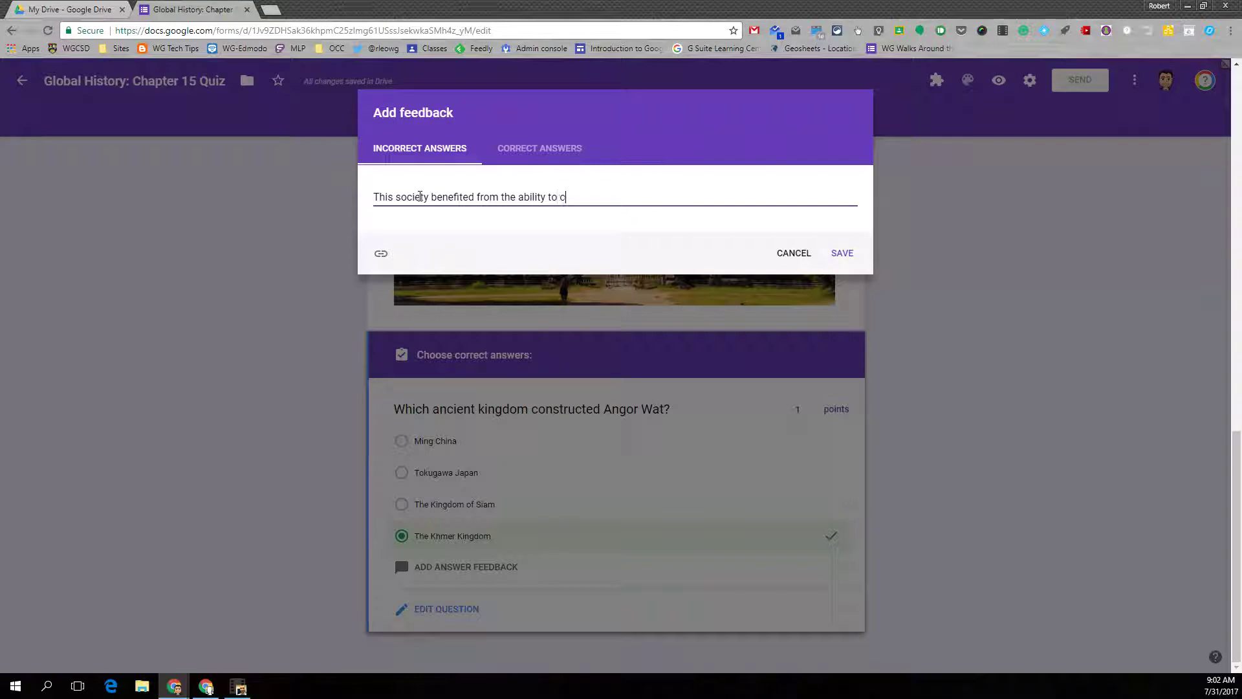
- Continue the Angor Wat question's incorrect-answer feedback with "cultivate a fast ripening rice for multiple harvests per year, thus"
{"action": "type", "text": "ultive a"}
{"action": "key", "text": "BackSpace"}
{"action": "type", "text": "ate a fast ripening rice for mul"}
{"action": "type", "text": "iple harvests per year, thius increa"}
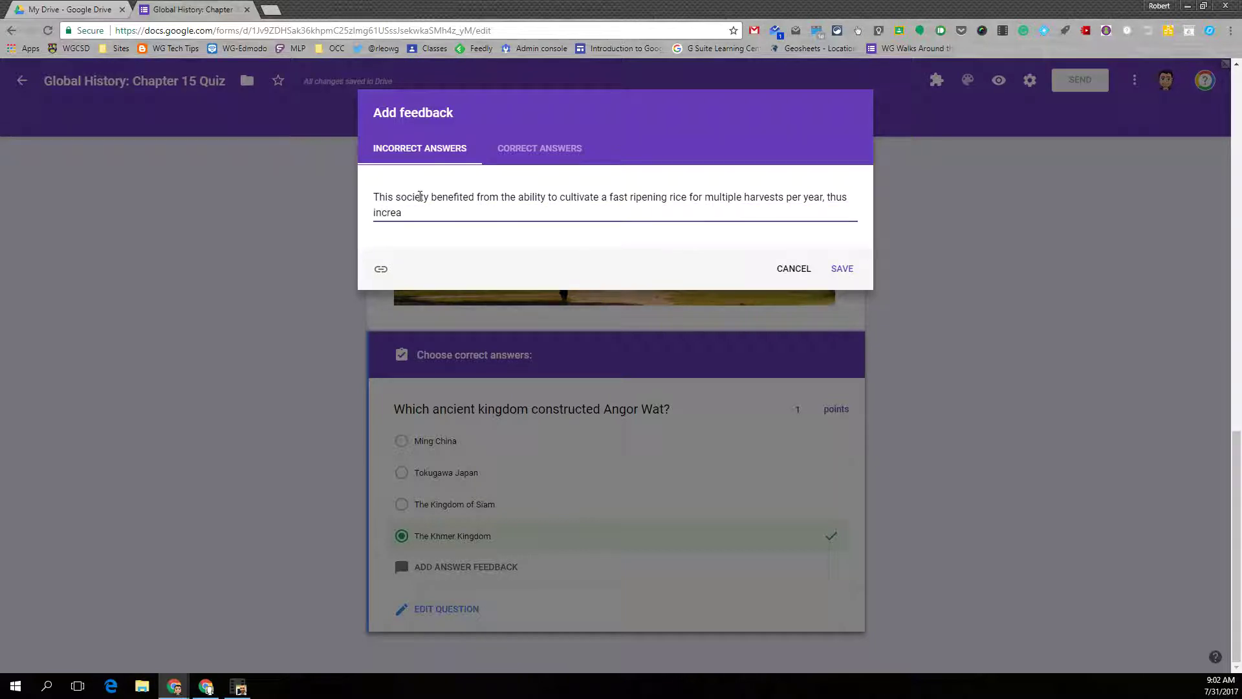
- Finish the incorrect-answer feedback with "increasing food production and societal complexity." and save it
{"action": "type", "text": "sing food productoin and"}
{"action": "key", "text": "BackSpace"}
{"action": "key", "text": "BackSpace"}
{"action": "key", "text": "BackSpace"}
{"action": "key", "text": "BackSpace"}
{"action": "key", "text": "BackSpace"}
{"action": "key", "text": "BackSpace"}
{"action": "type", "text": "i"}
{"action": "type", "text": "on anc"}
{"action": "type", "text": " socie"}
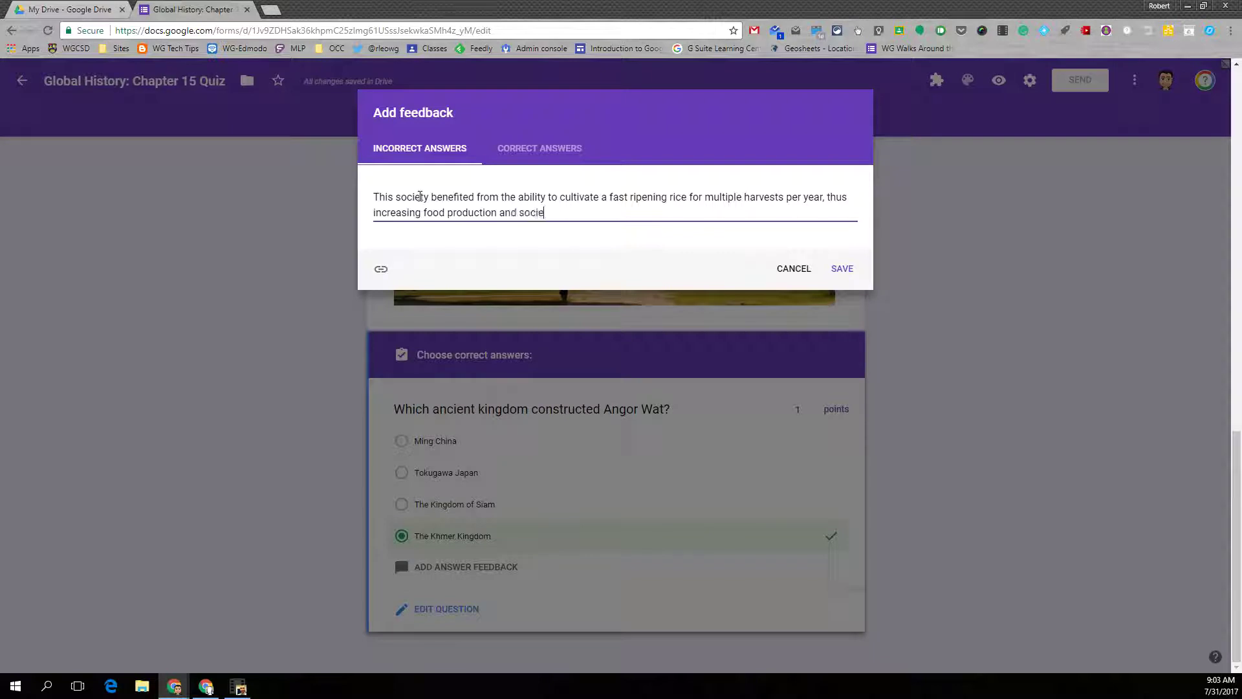
{"action": "type", "text": "tal complexity."}
{"action": "left_click", "coordinate": [842, 269]}
{"action": "scroll", "coordinate": [623, 454], "scroll_direction": "down", "scroll_amount": 1}
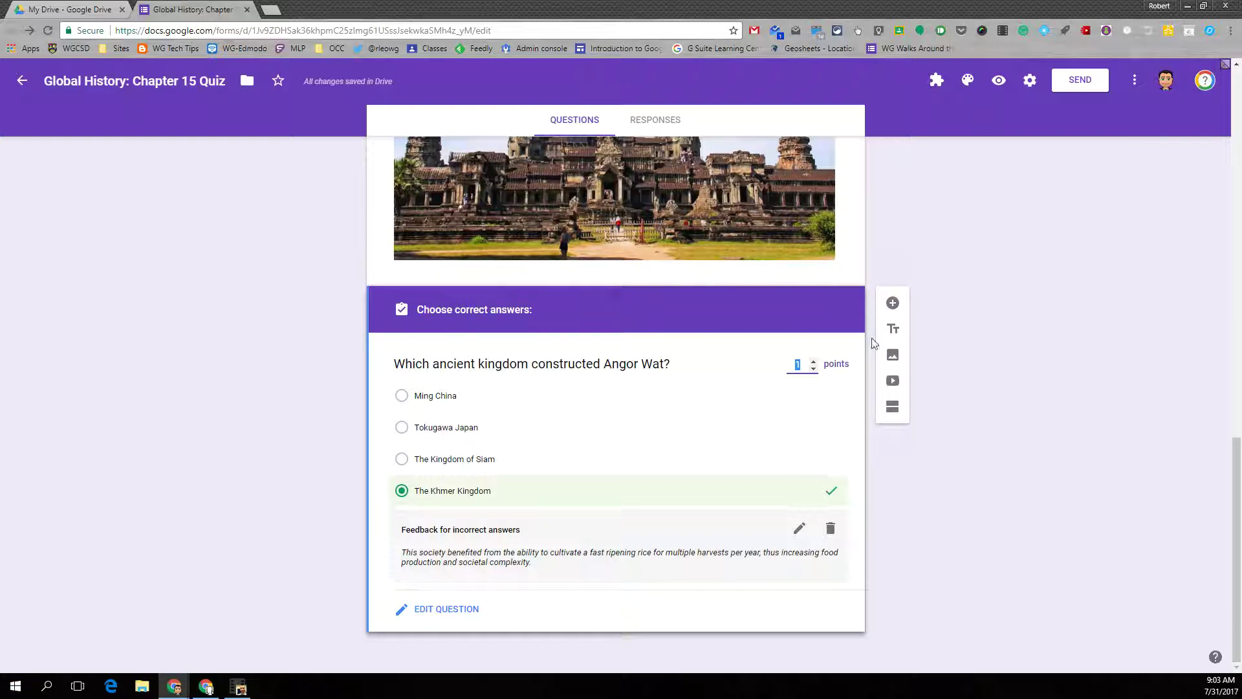
- Add a new multiple-choice question directly below the Angor Wat question
{"action": "left_click", "coordinate": [894, 304]}
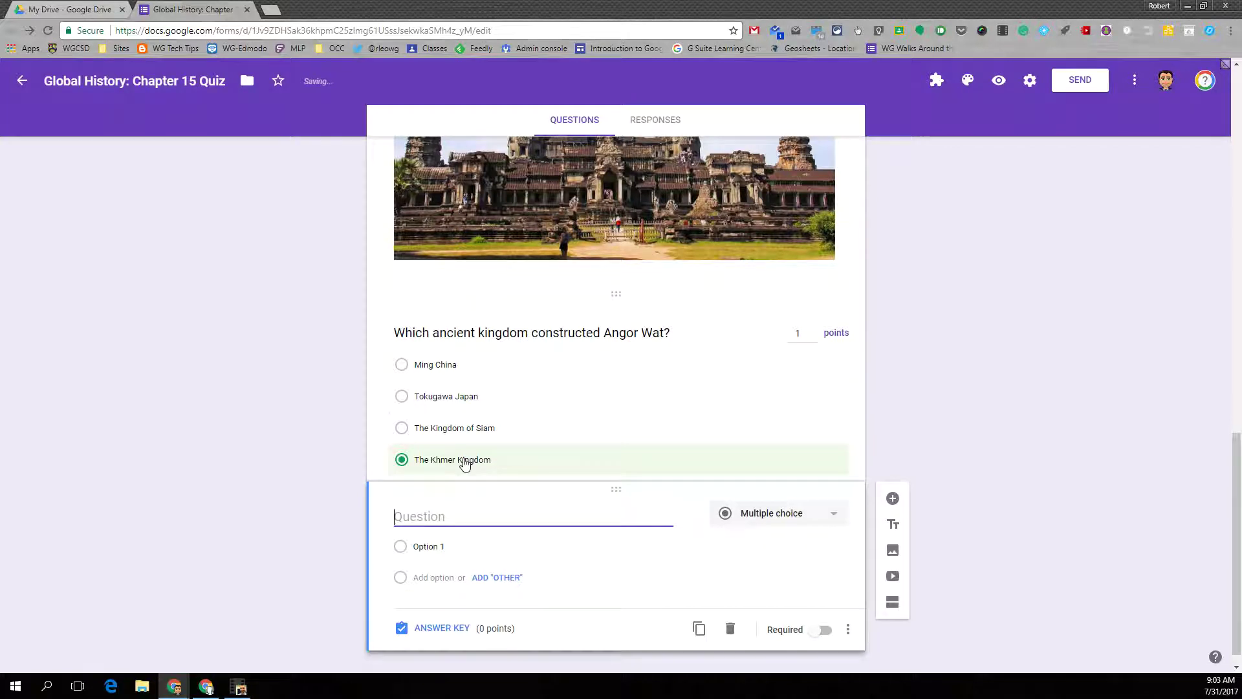
{"action": "left_click", "coordinate": [635, 415]}
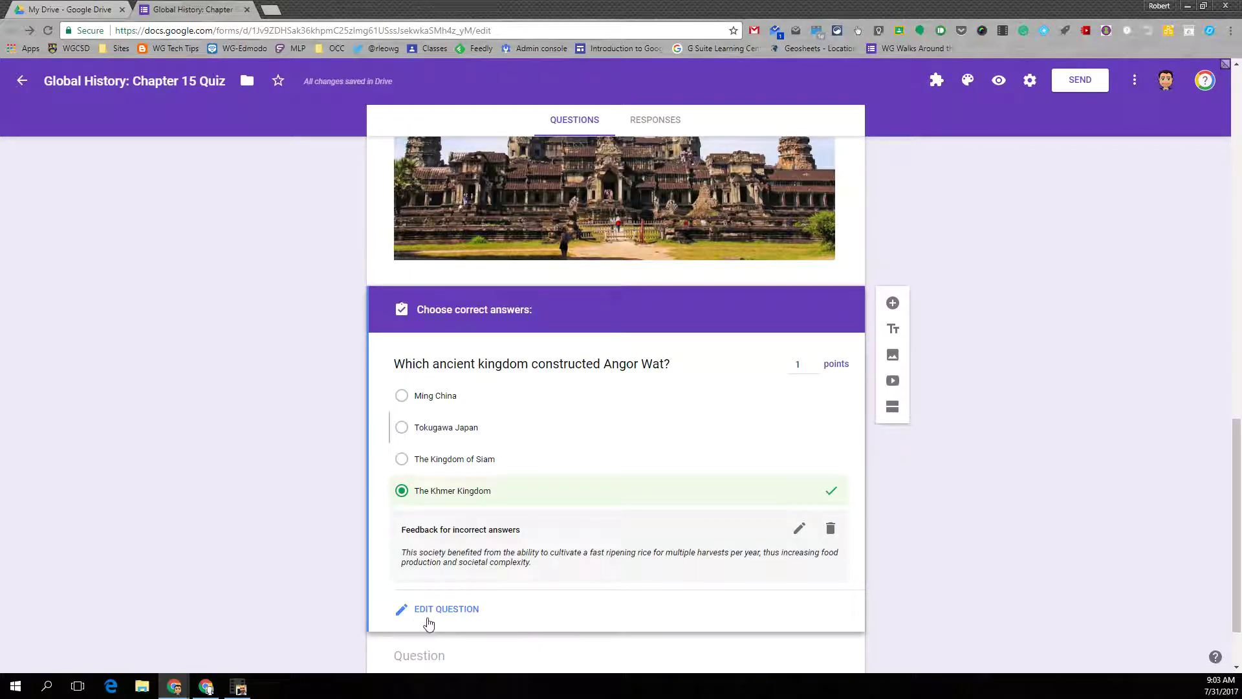
{"action": "scroll", "coordinate": [933, 527], "scroll_direction": "down", "scroll_amount": 1}
{"action": "scroll", "coordinate": [933, 528], "scroll_direction": "down", "scroll_amount": 1}
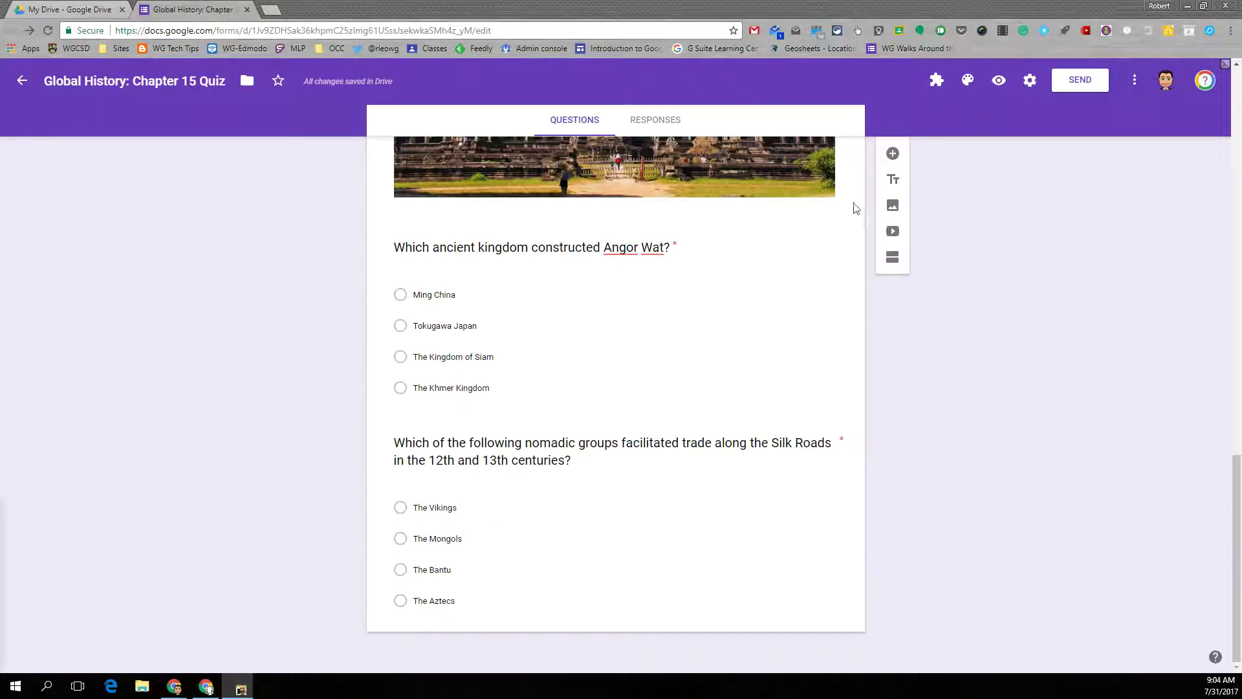
- Add another question and move it to the end of the quiz, below the question about nomadic groups on the Silk Roads
{"action": "left_click", "coordinate": [893, 160]}
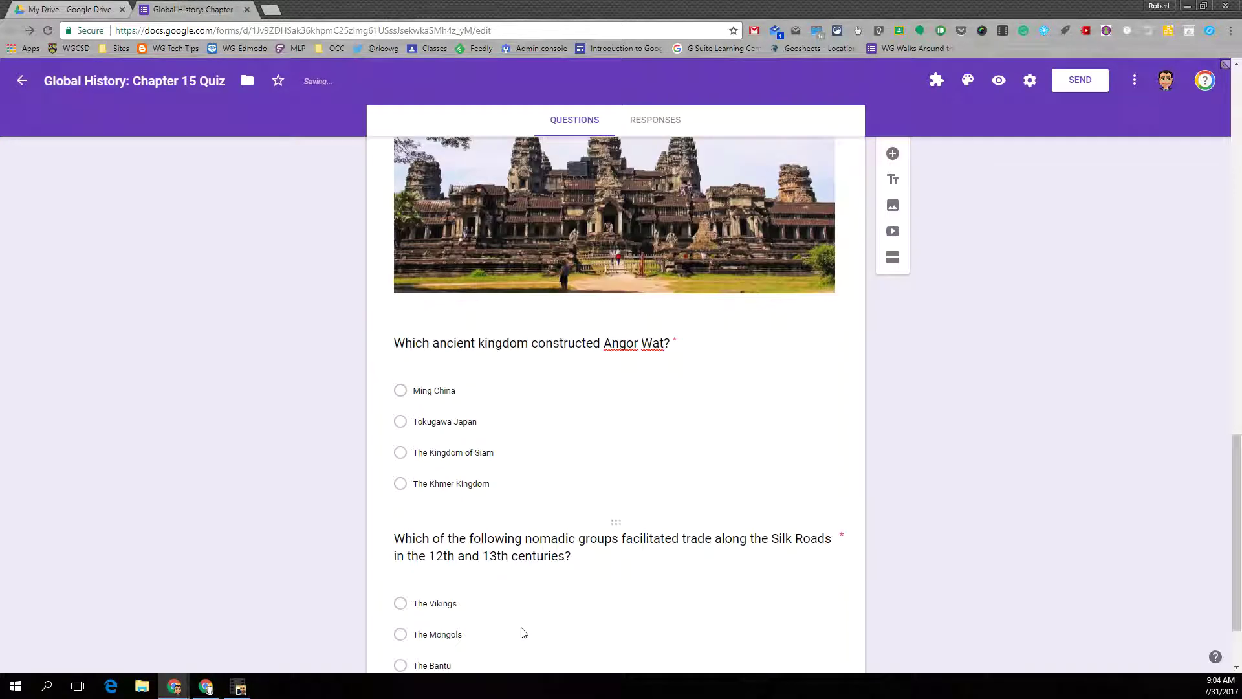
{"action": "scroll", "coordinate": [521, 627], "scroll_direction": "down", "scroll_amount": 2}
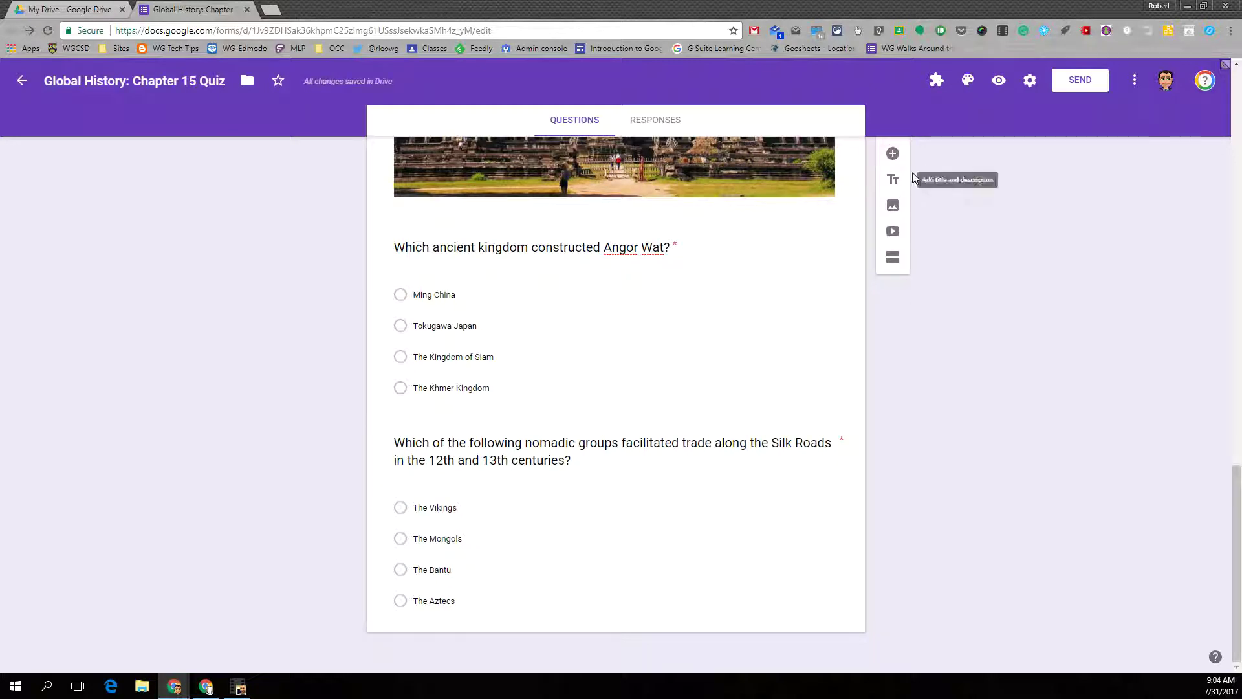
{"action": "left_click", "coordinate": [891, 155]}
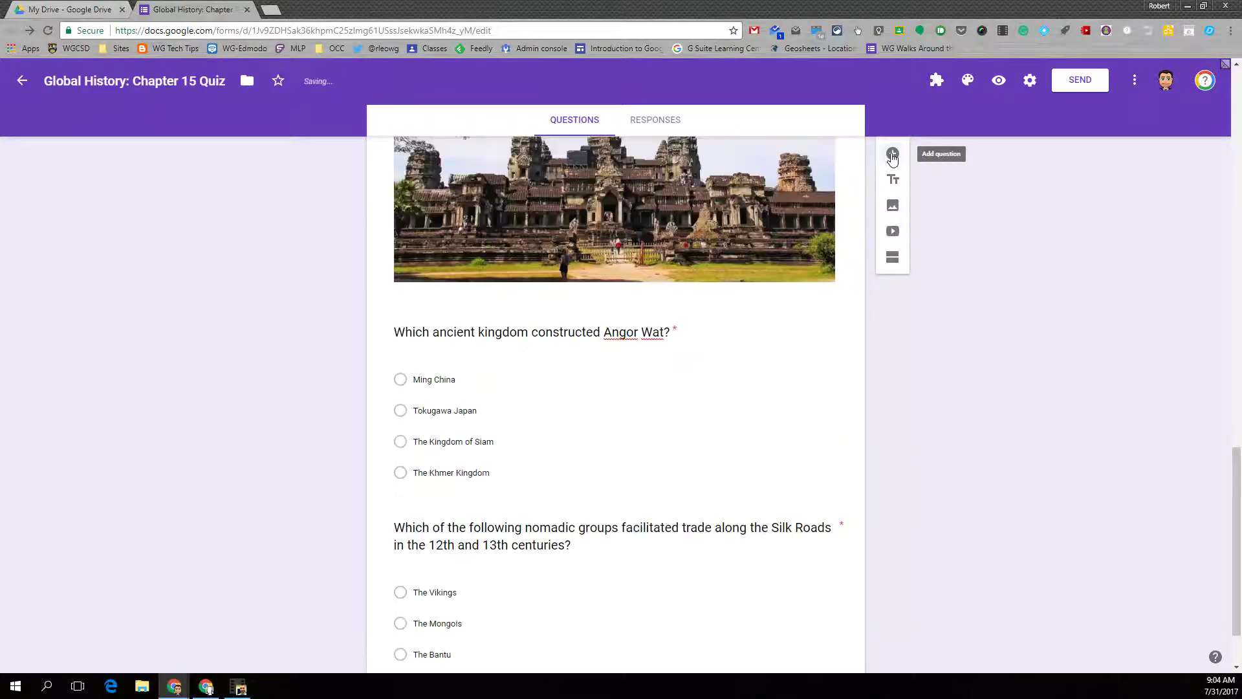
{"action": "scroll", "coordinate": [680, 458], "scroll_direction": "down", "scroll_amount": 2}
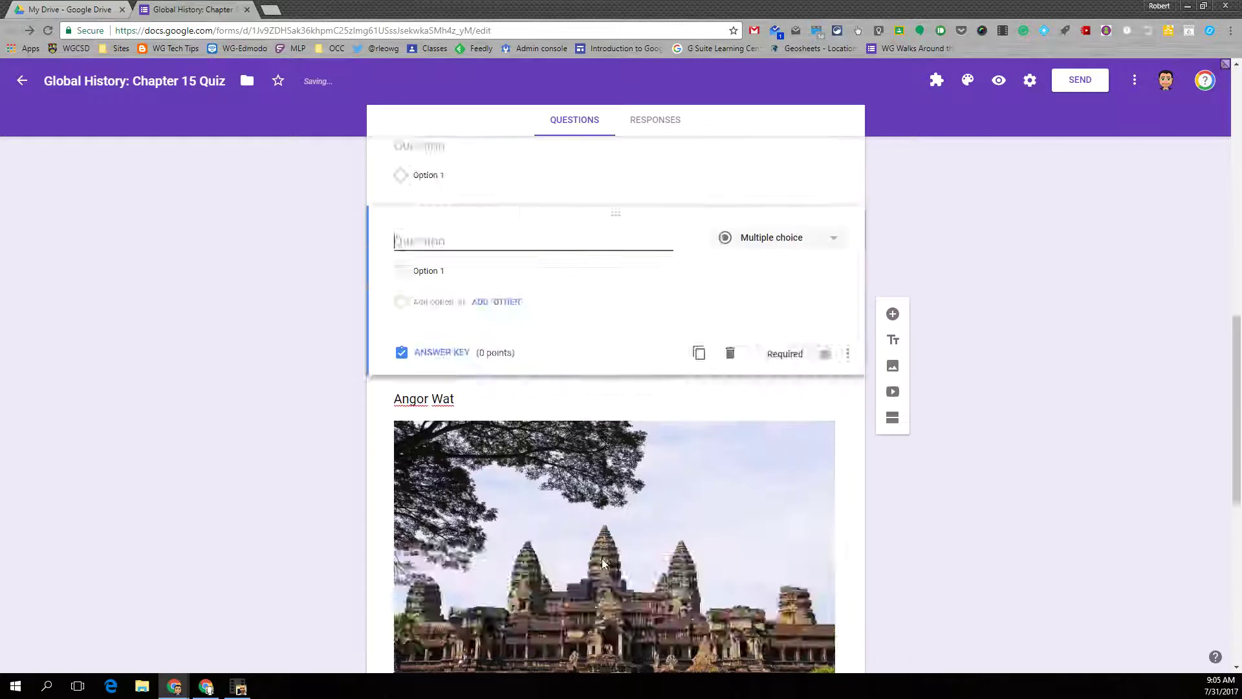
{"action": "left_click_drag", "start_coordinate": [616, 537], "coordinate": [587, 664]}
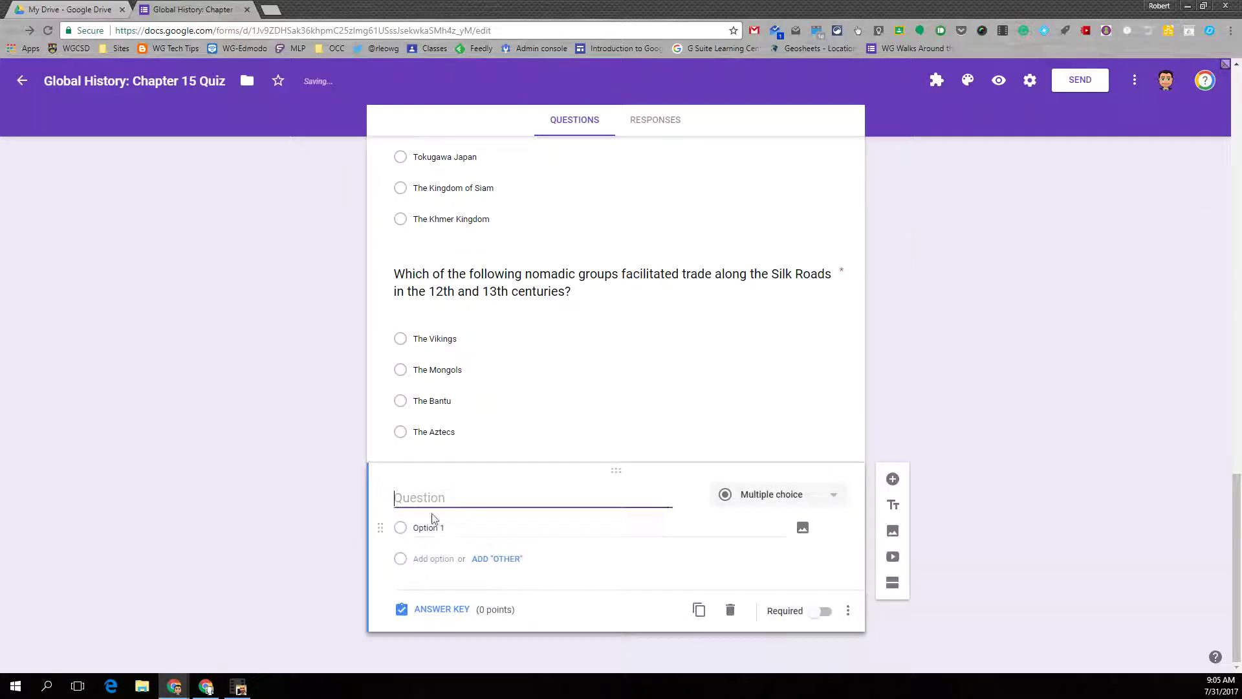
- Title the last question "Were the Mongols "barbarians"?" and make it required
{"action": "left_click", "coordinate": [427, 497]}
{"action": "type", "text": "Were the Mongols B"}
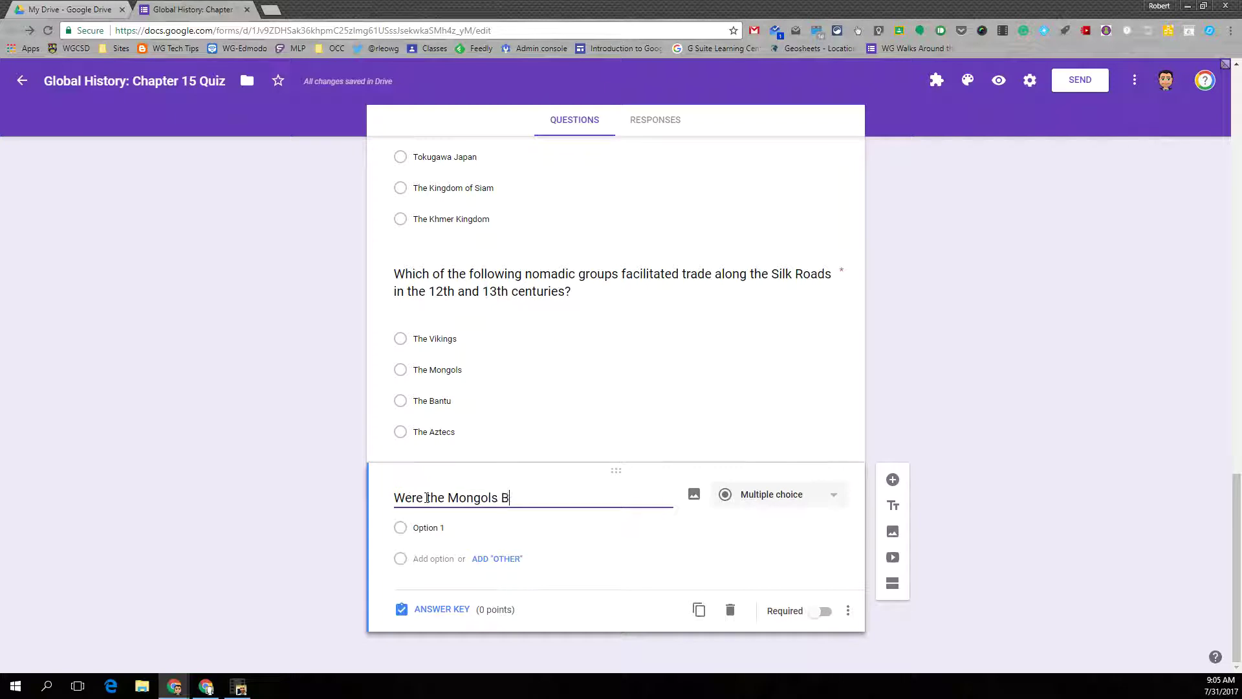
{"action": "key", "text": "BackSpace"}
{"action": "type", "text": "\"barbarians\"?"}
{"action": "left_click", "coordinate": [820, 612]}
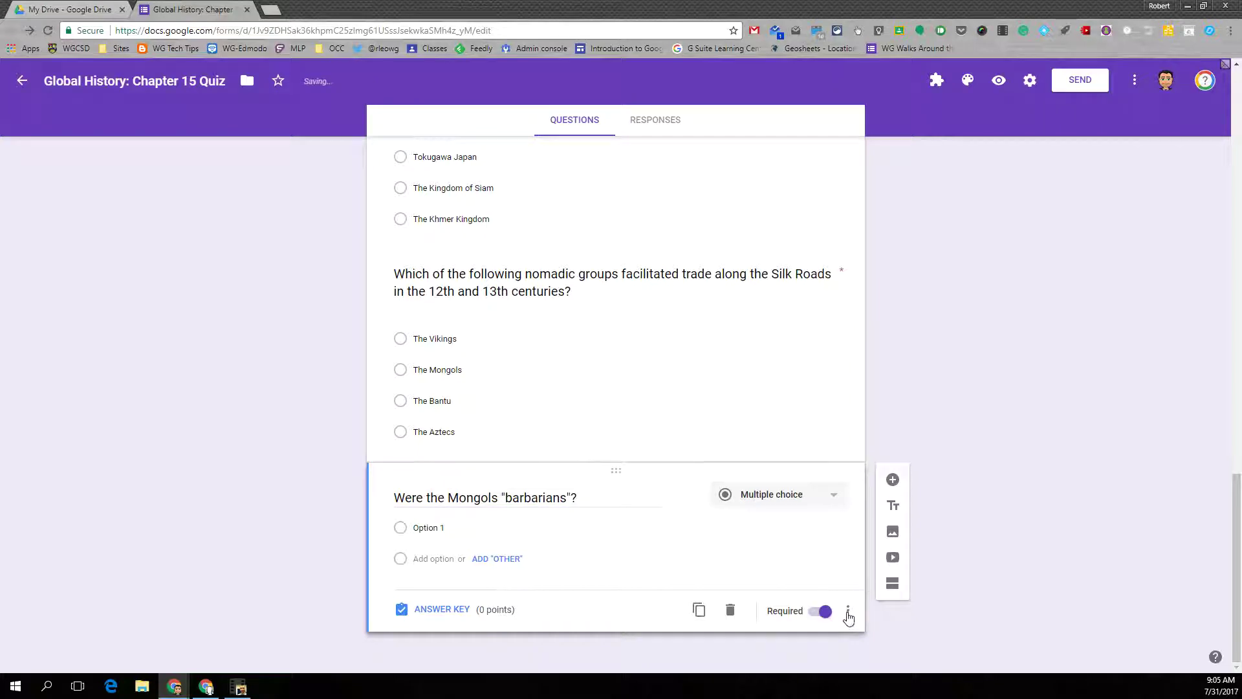
- Add the description "Write a brief paragraph and support your opinion with at least three facts, examples, & details." and set the question type to Paragraph
{"action": "left_click", "coordinate": [847, 614]}
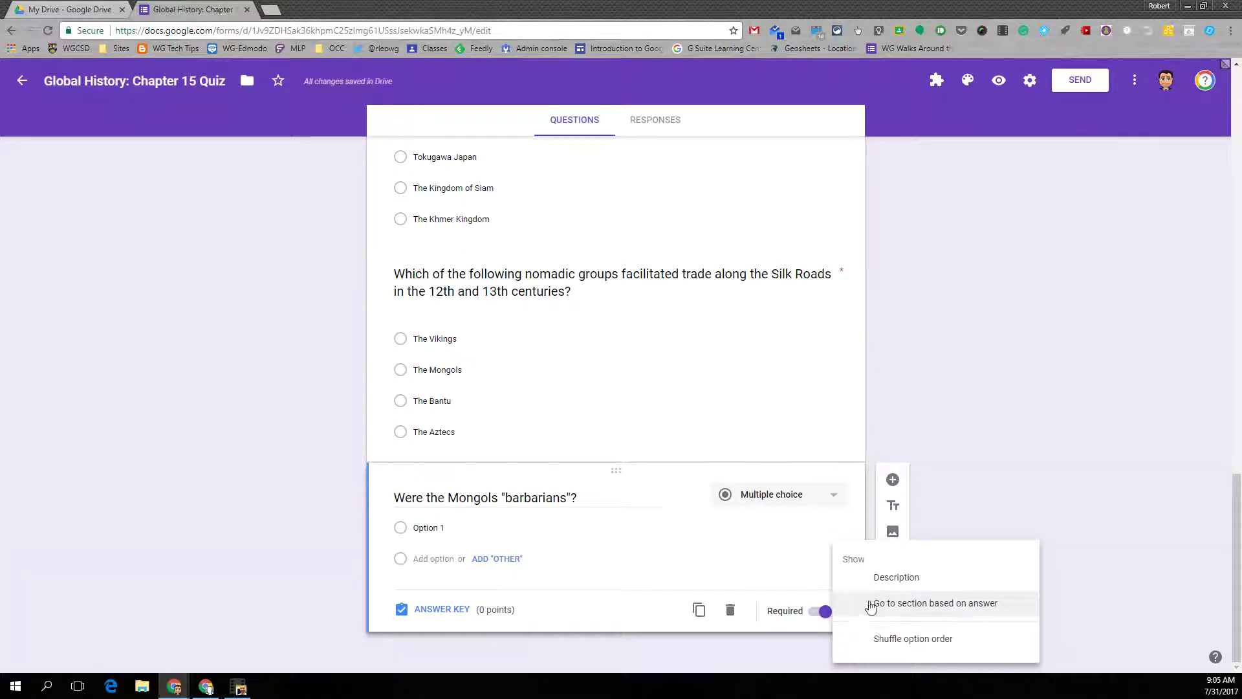
{"action": "left_click", "coordinate": [881, 584]}
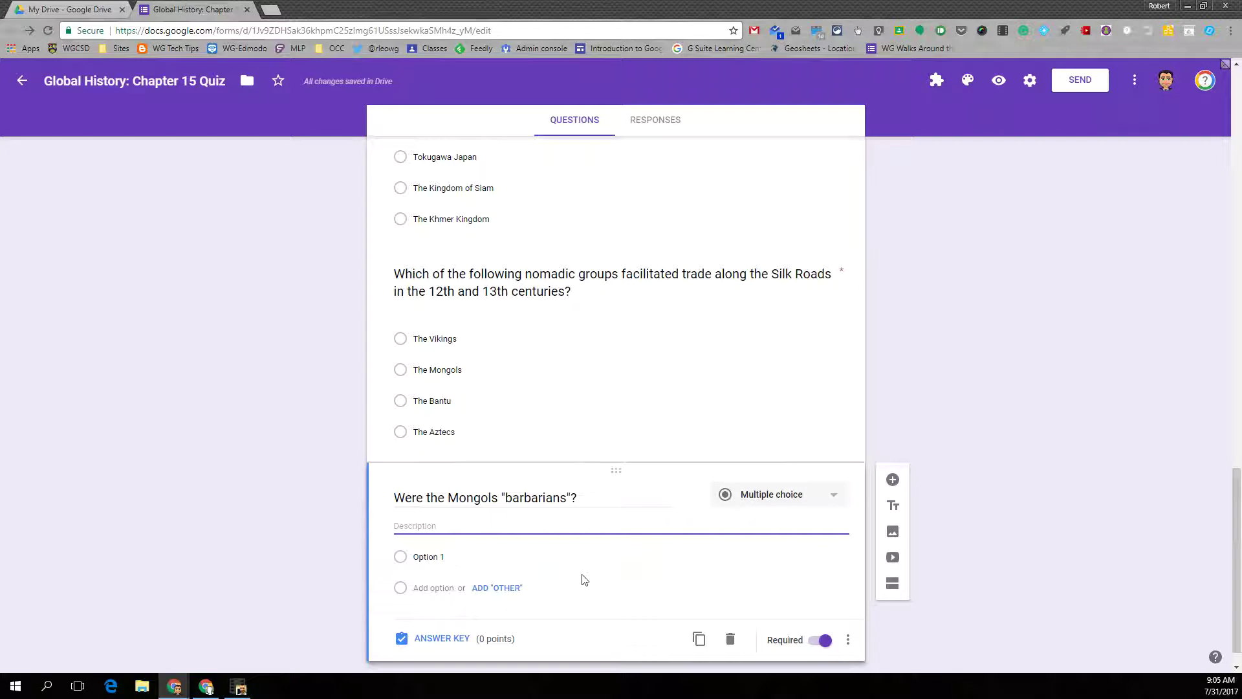
{"action": "type", "text": "Write a brief paragraph and support your opinion with at least three facts, examples, & details."}
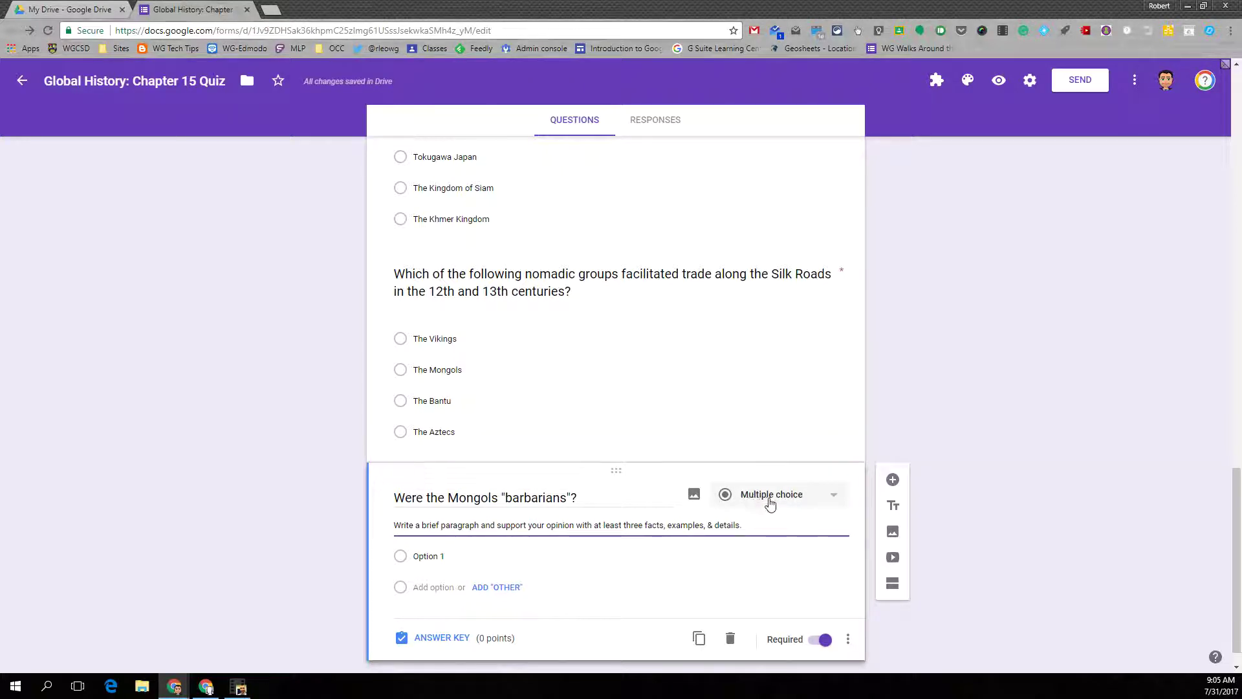
{"action": "left_click", "coordinate": [825, 495]}
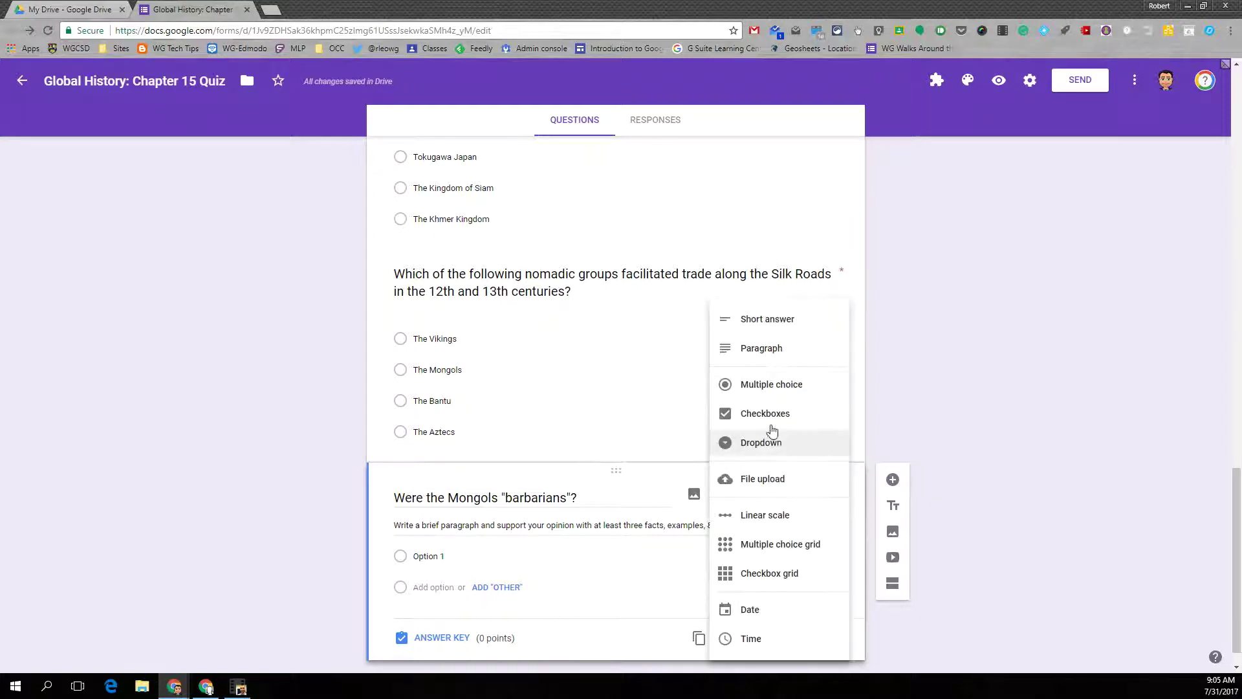
{"action": "left_click", "coordinate": [747, 349]}
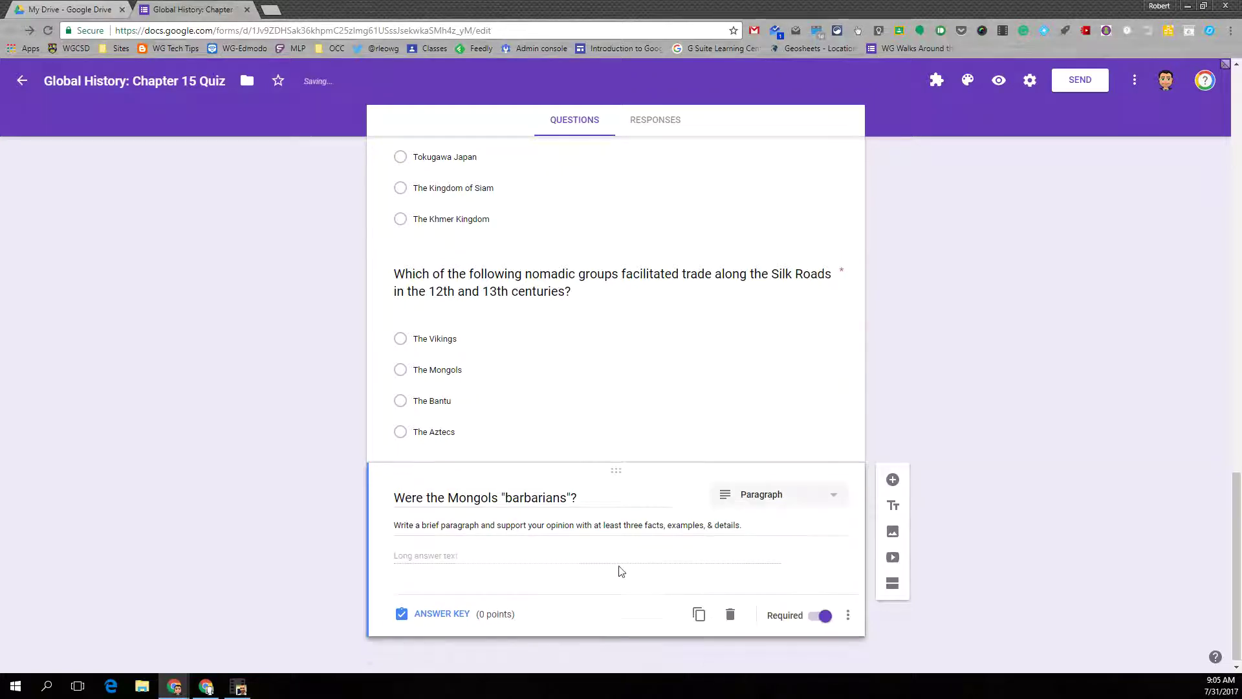
- Make the Mongols paragraph question worth 5 points and return to editing the question
{"action": "left_click", "coordinate": [446, 614]}
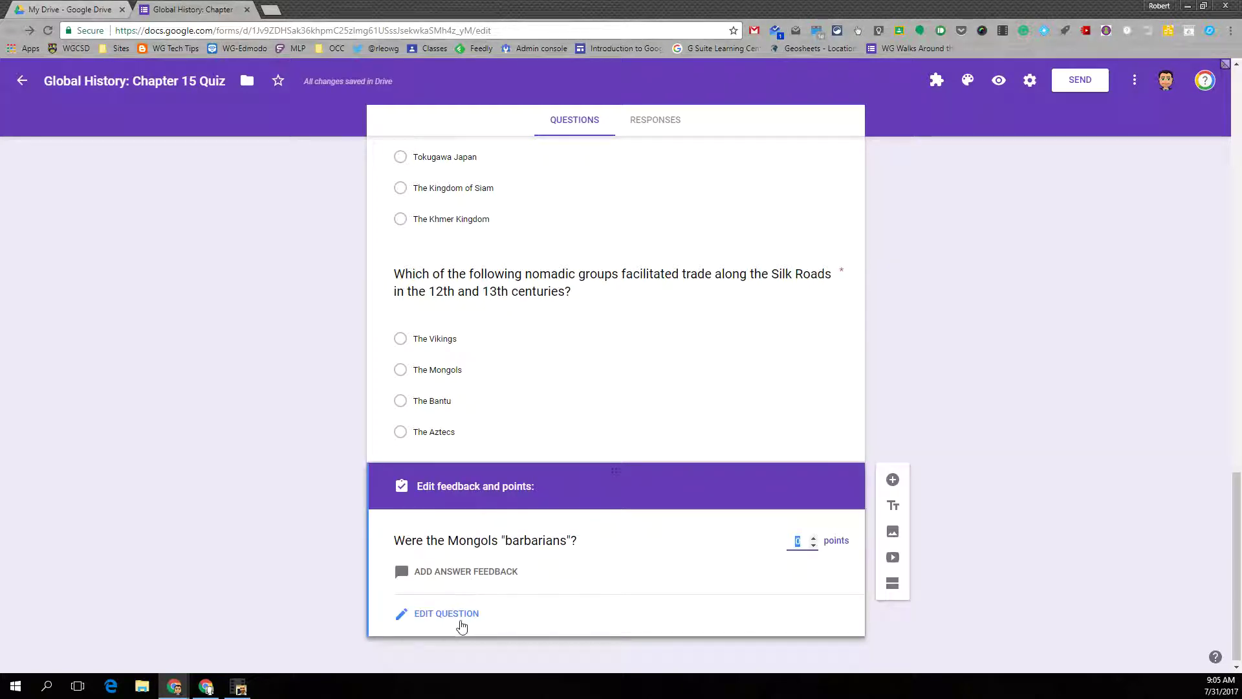
{"action": "left_click", "coordinate": [814, 537]}
{"action": "left_click", "coordinate": [814, 538]}
{"action": "left_click", "coordinate": [813, 538]}
{"action": "left_click", "coordinate": [814, 539]}
{"action": "left_click", "coordinate": [814, 538]}
{"action": "left_click", "coordinate": [429, 615]}
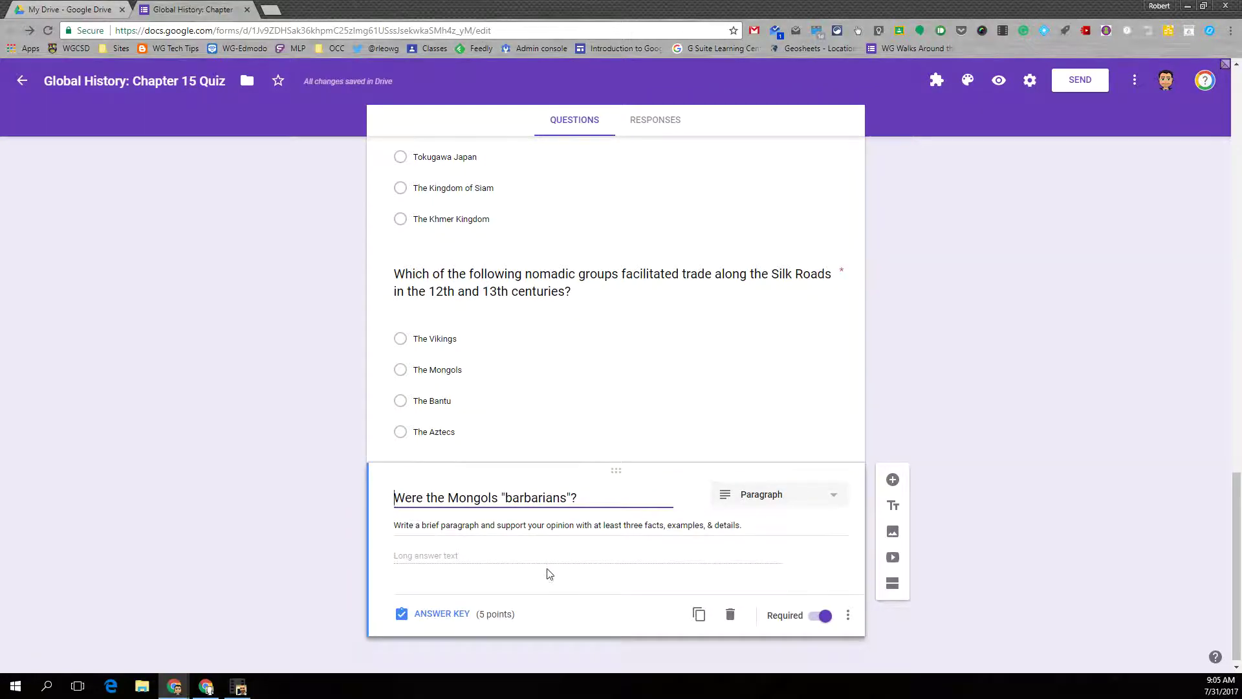
- Review the form's general and quiz settings, save them, and look over the quiz questions
{"action": "scroll", "coordinate": [546, 572], "scroll_direction": "up", "scroll_amount": 20}
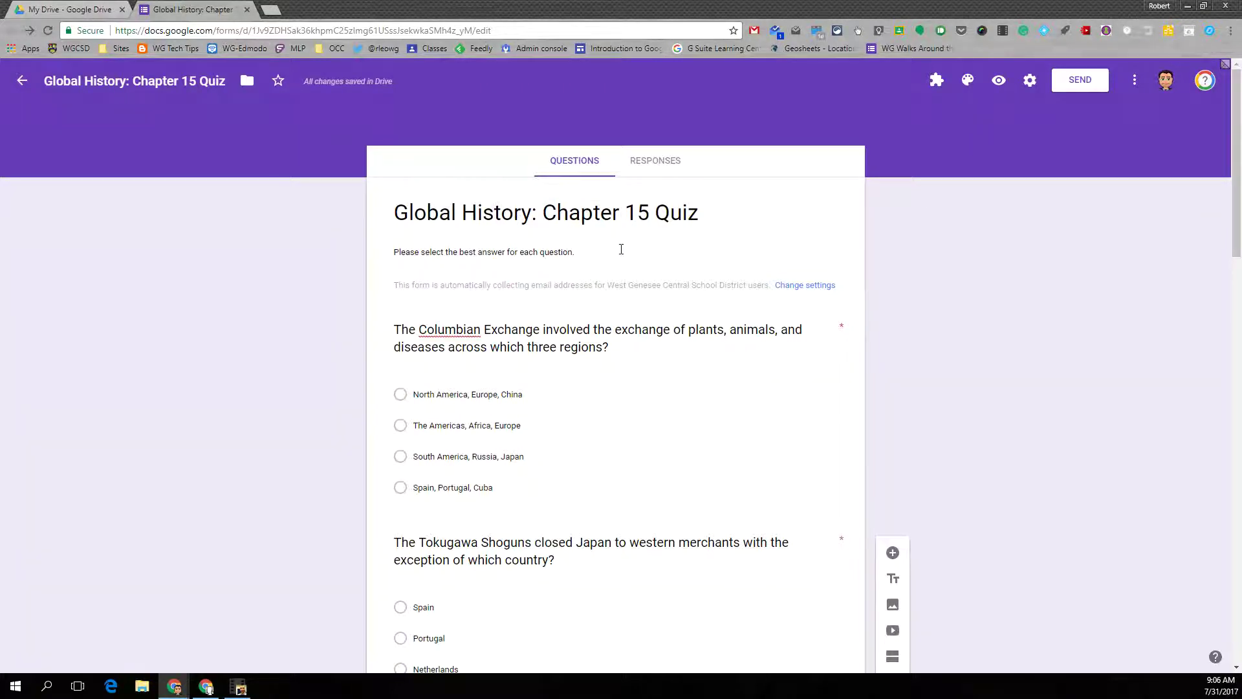
{"action": "left_click", "coordinate": [1033, 84]}
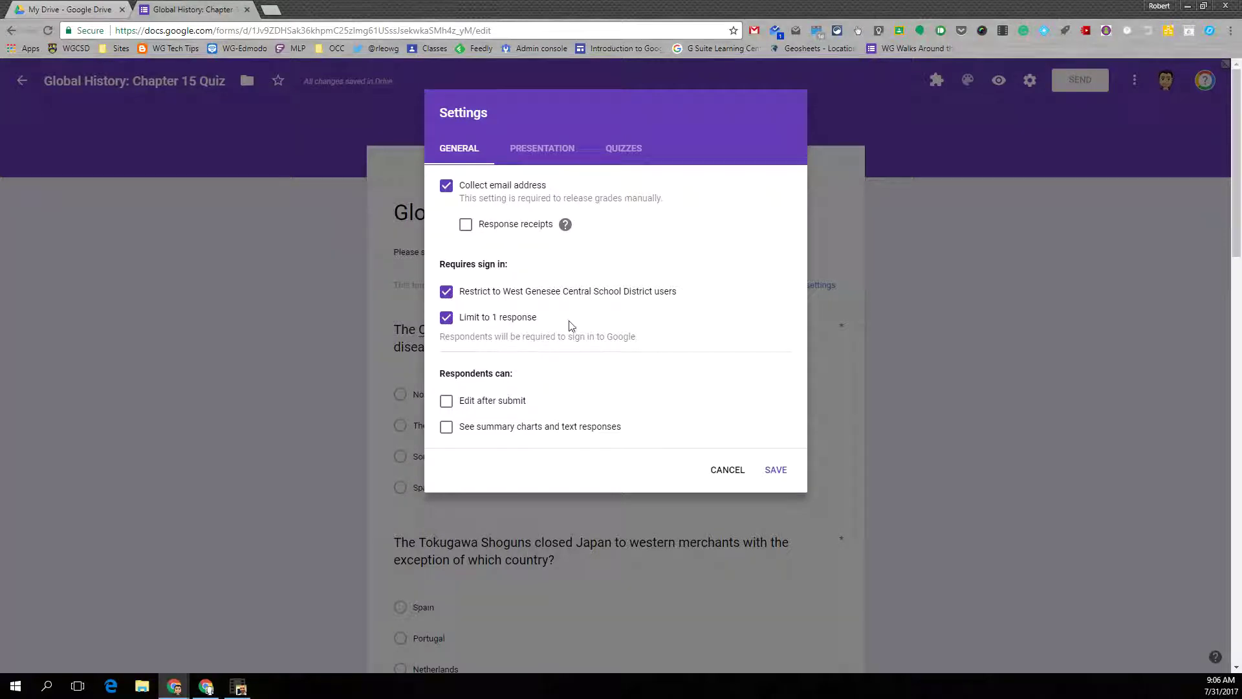
{"action": "left_click", "coordinate": [635, 153]}
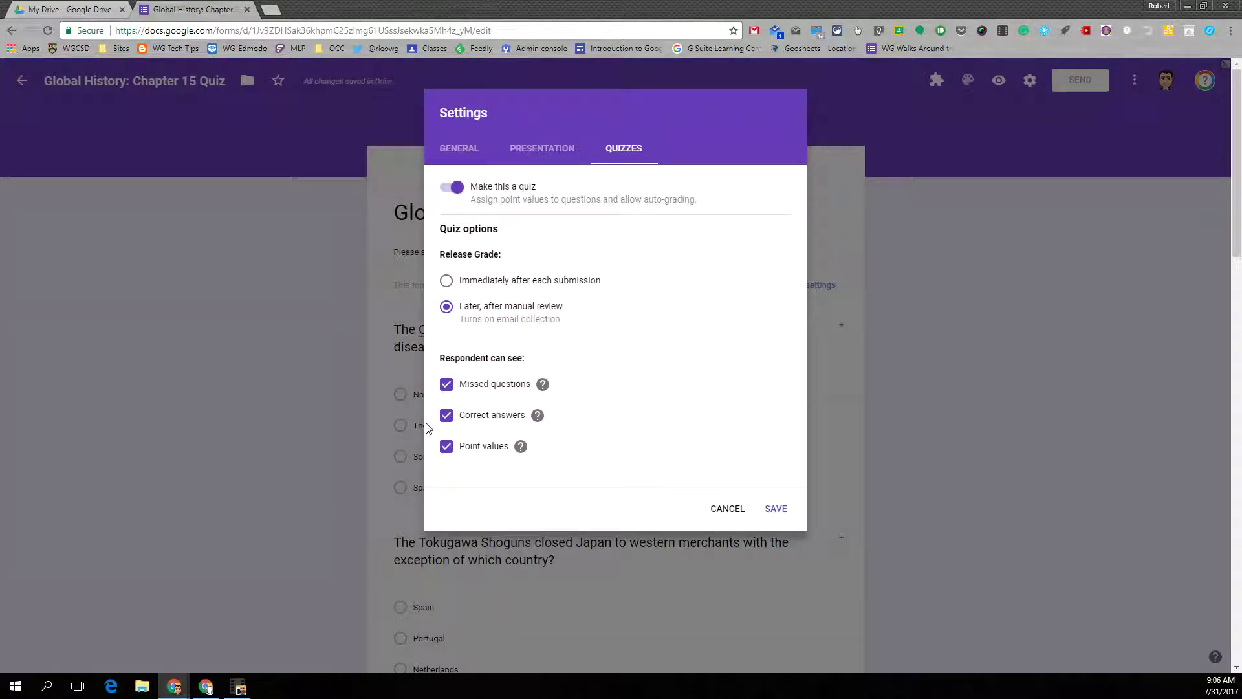
{"action": "left_click", "coordinate": [777, 508]}
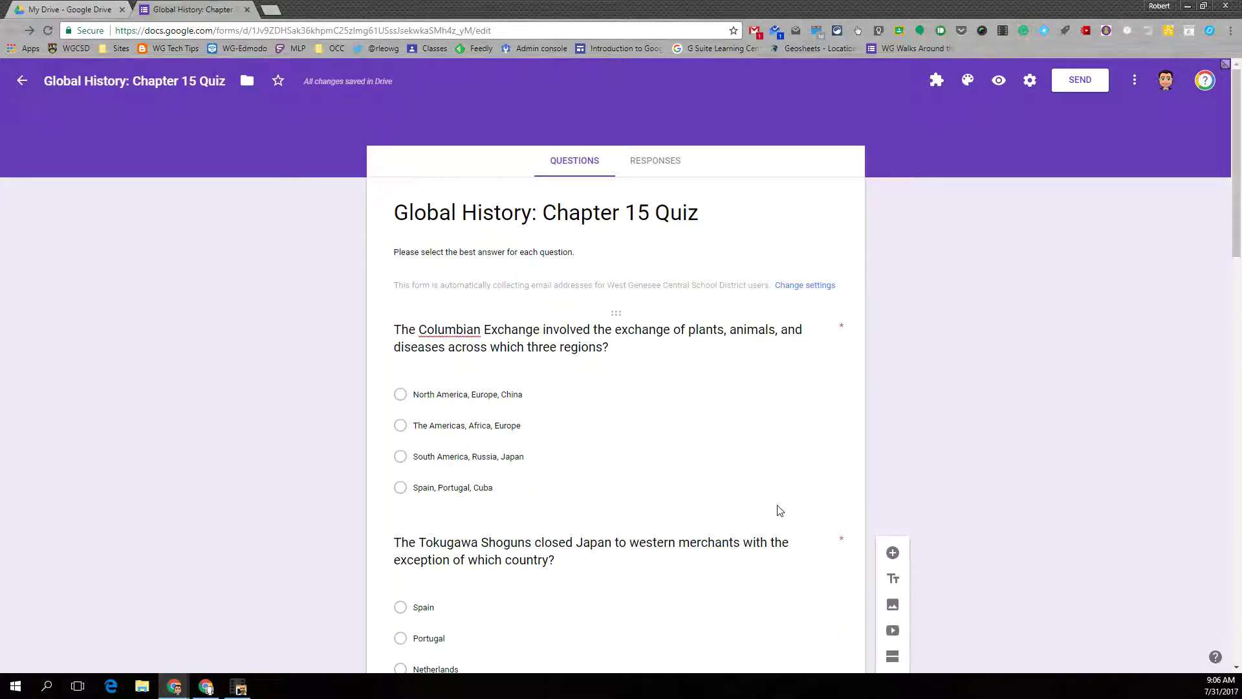
{"action": "scroll", "coordinate": [779, 510], "scroll_direction": "down", "scroll_amount": 4}
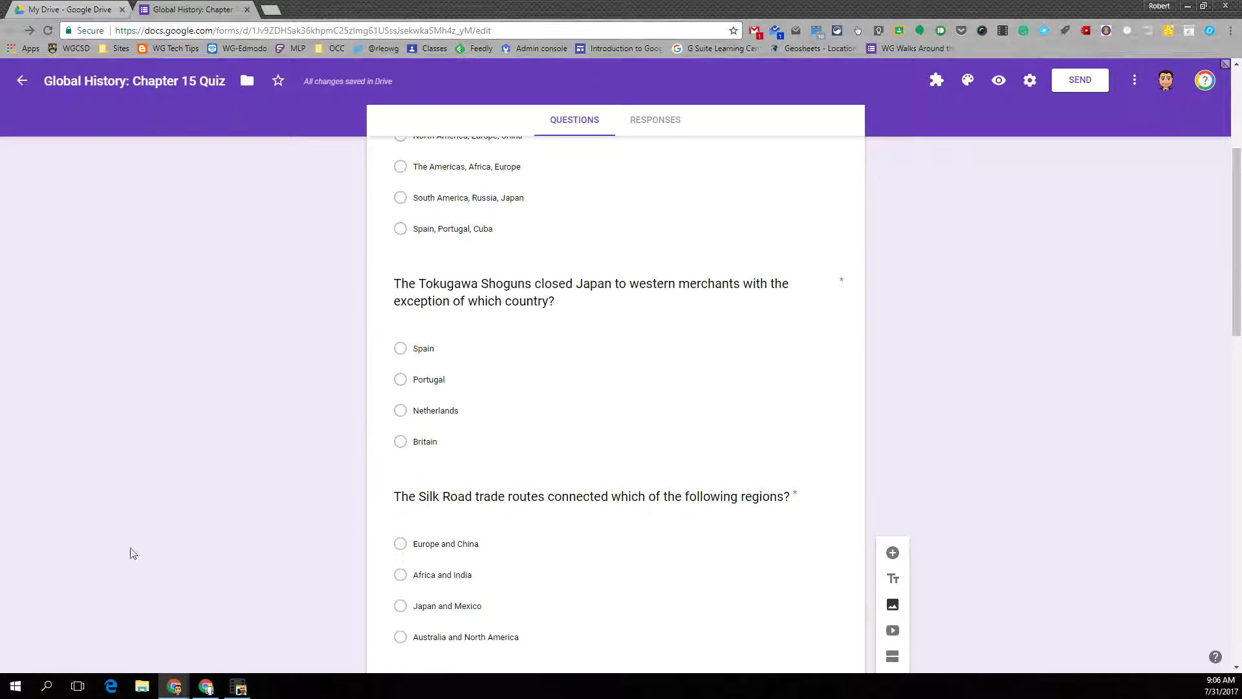